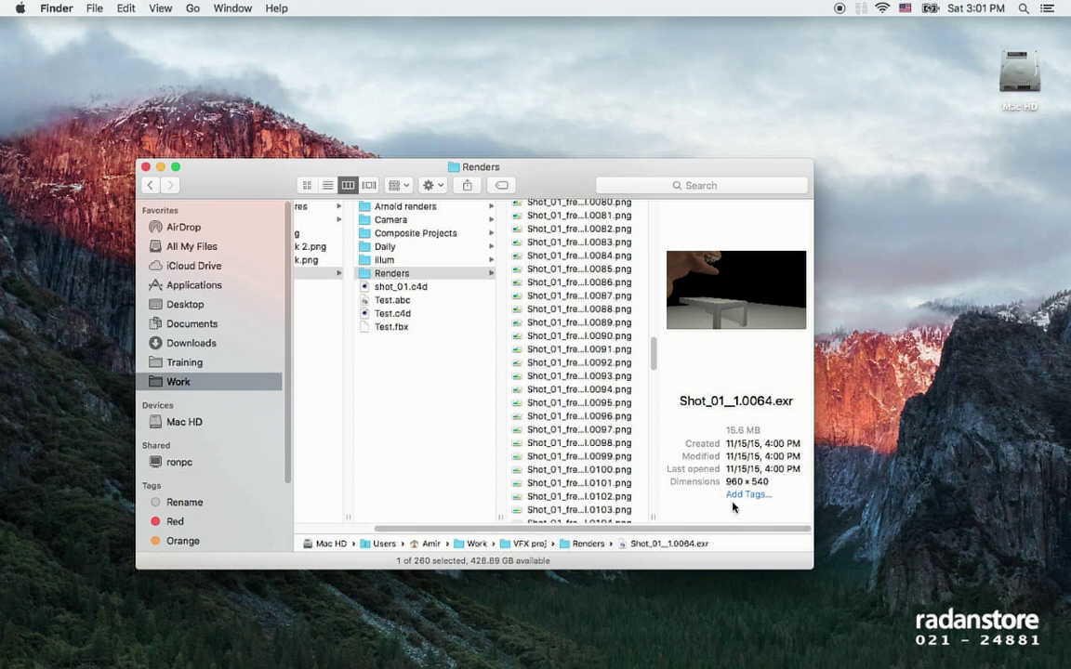
Step: Switch from Finder to After Effects
key(super+Tab)
key(super+Tab)
key(super+Tab)
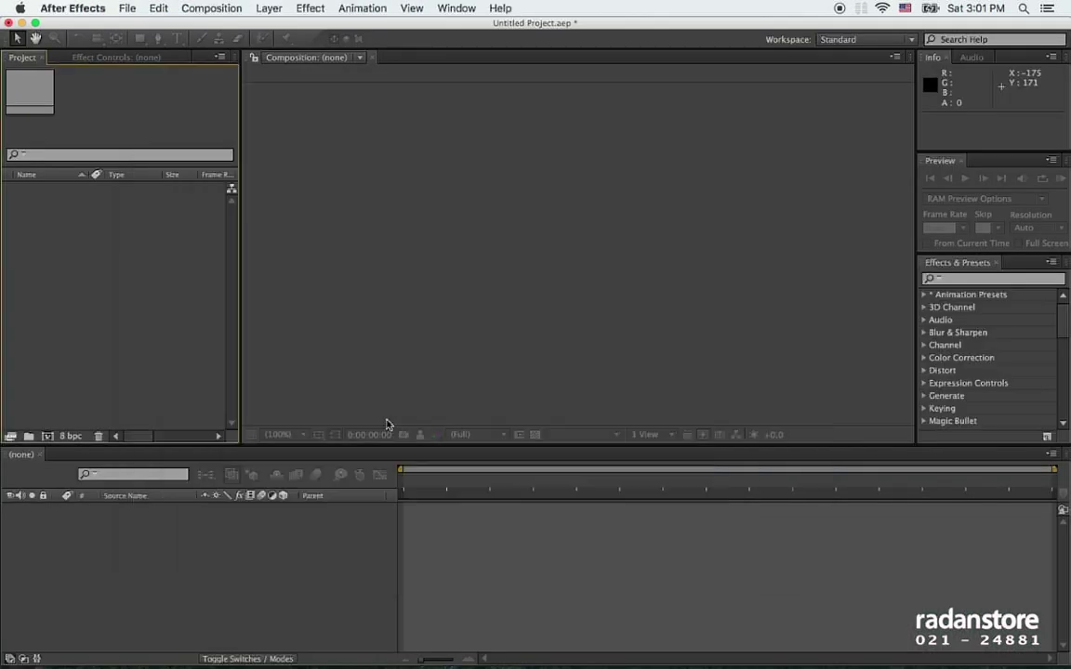
key(super+Tab)
click(580, 362)
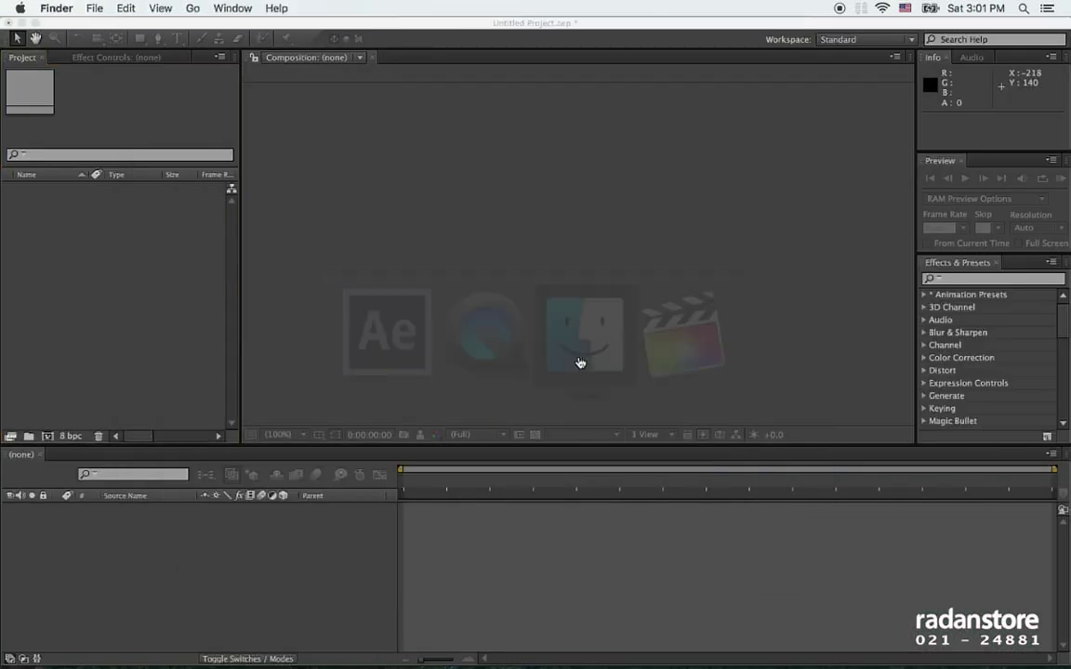
click(78, 290)
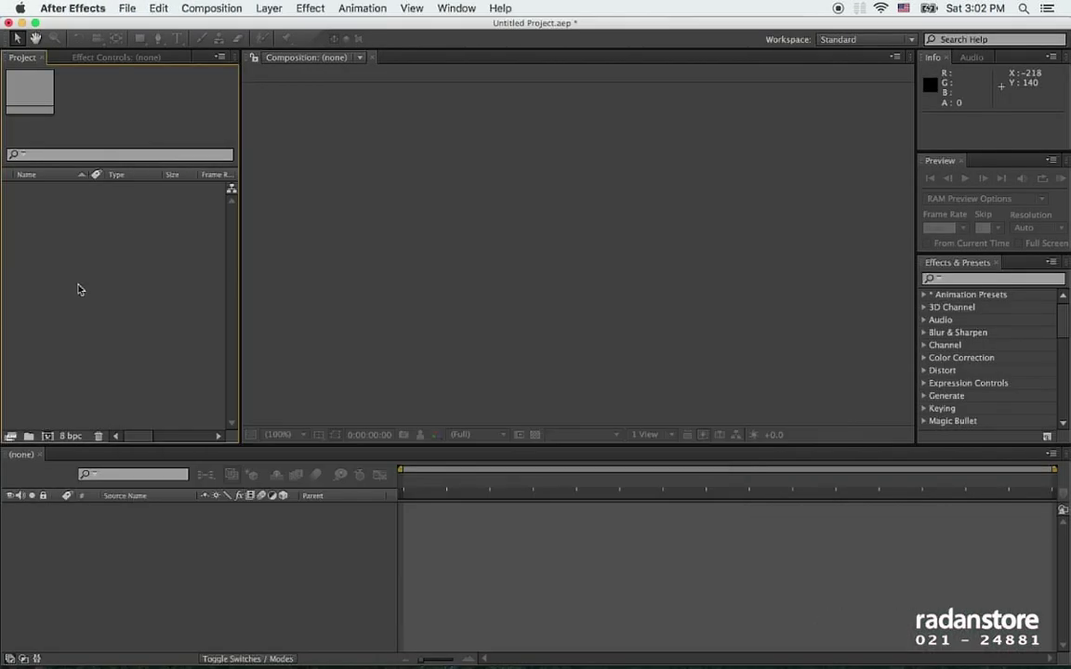
double_click(79, 290)
key(super+Tab)
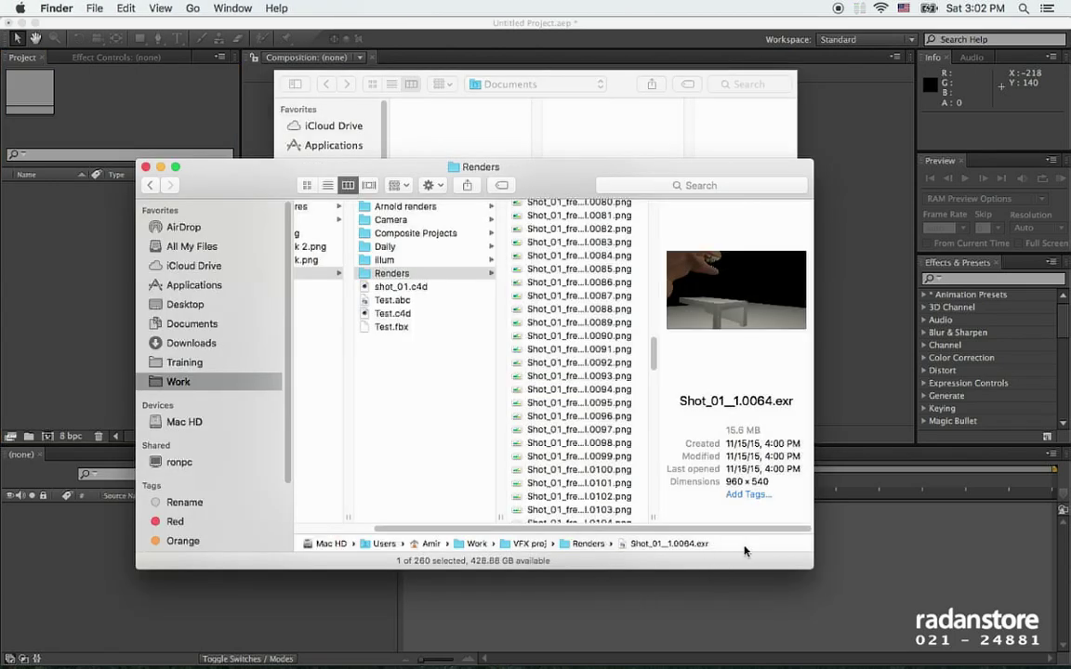
click(495, 108)
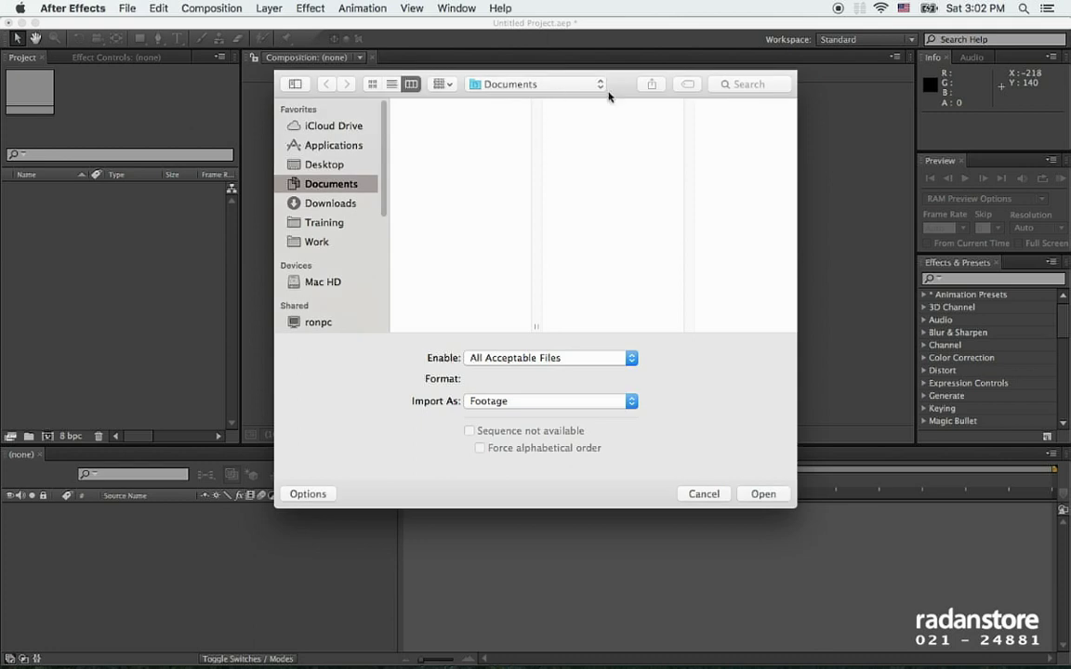
click(702, 495)
Step: Browse from Mac HD to Work/VFX proj/Renders in the footage import dialog, select Shot_01__1.0050.exr, and cancel the import
key(super+Tab)
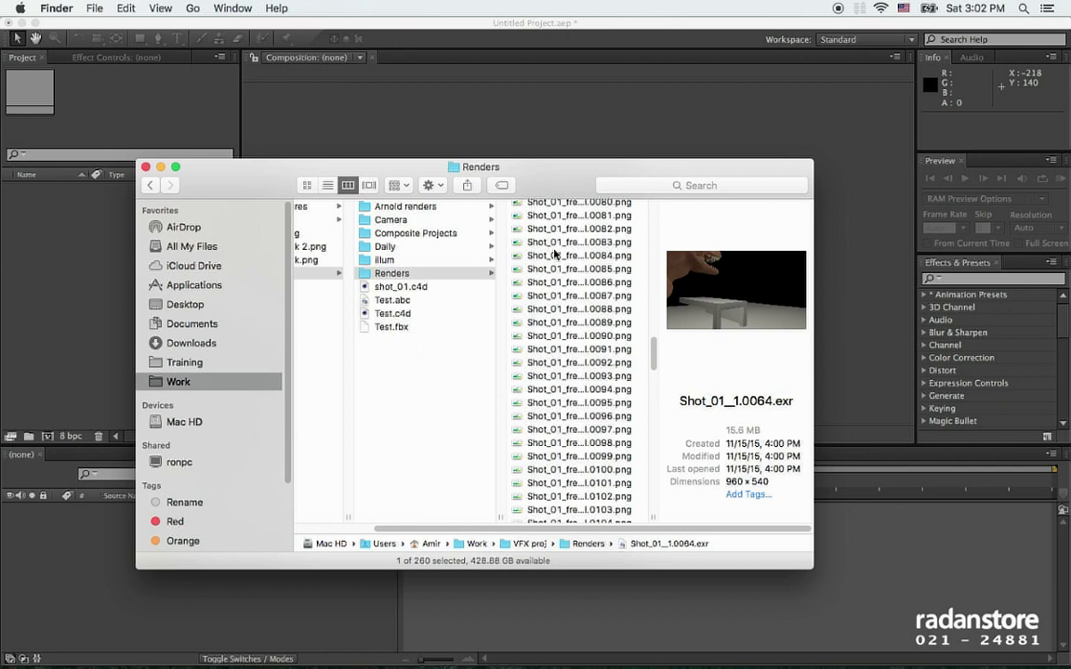
click(51, 244)
key(super+i)
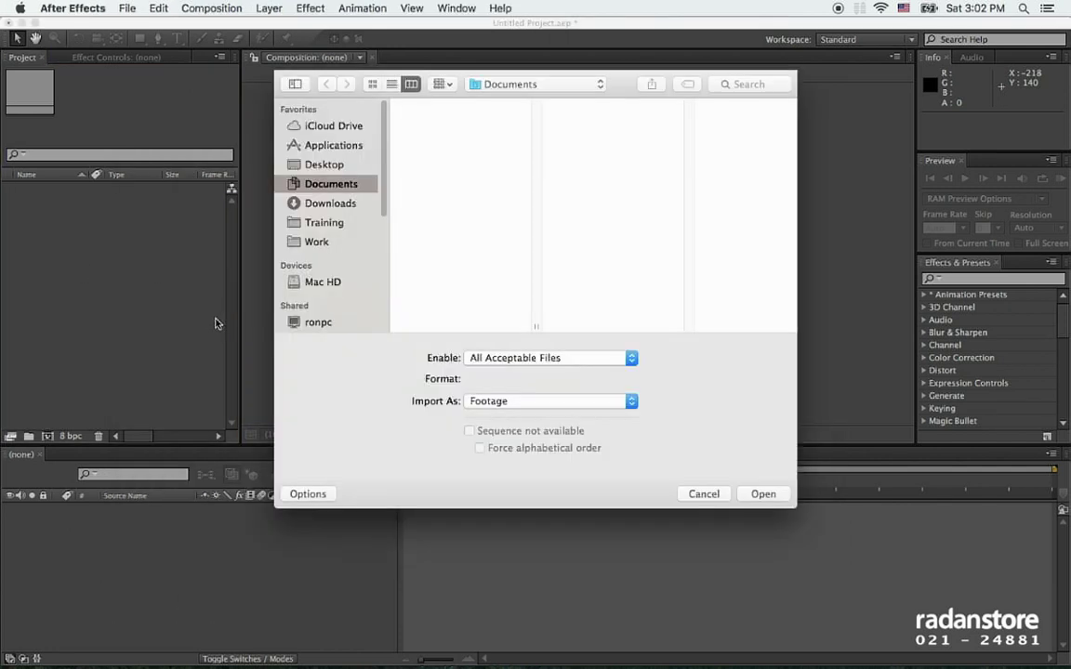
click(319, 282)
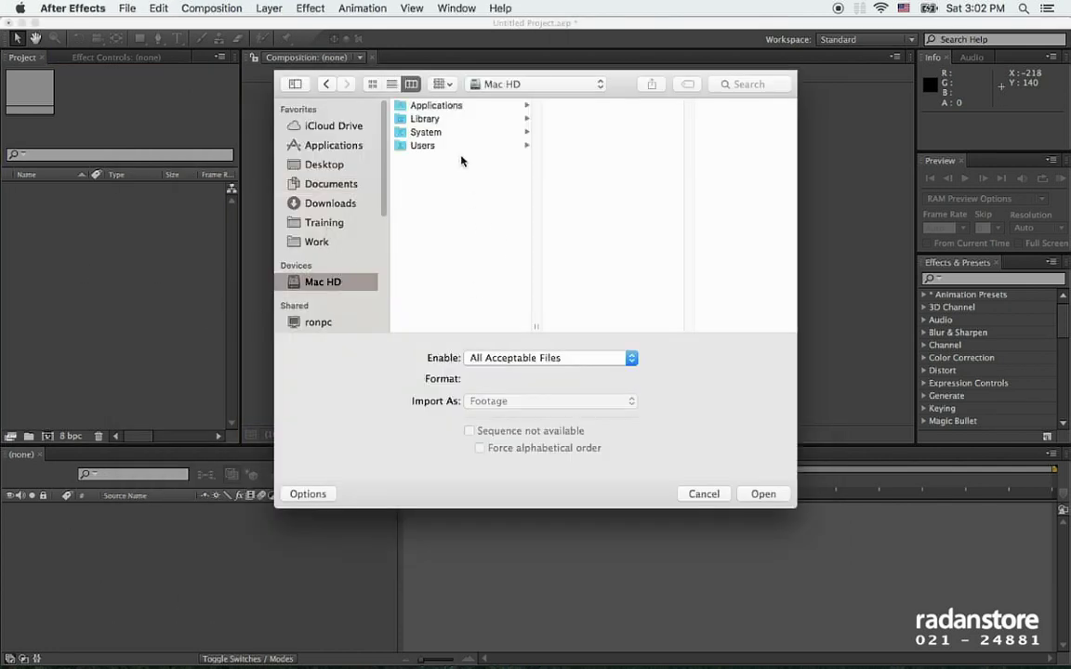
click(494, 148)
click(594, 108)
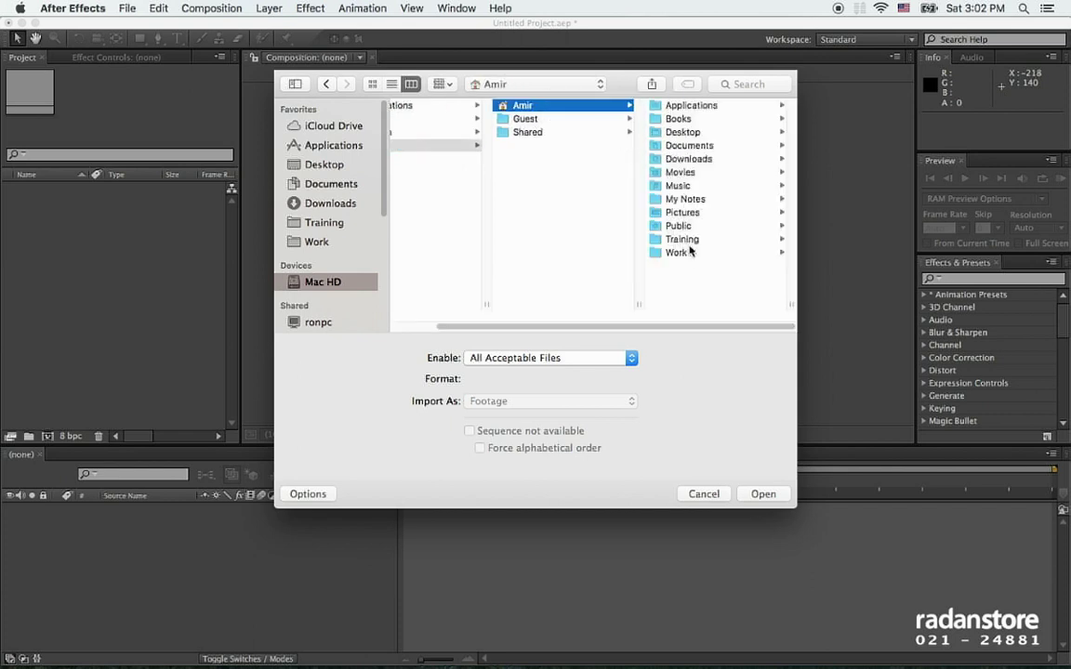
click(690, 250)
click(683, 174)
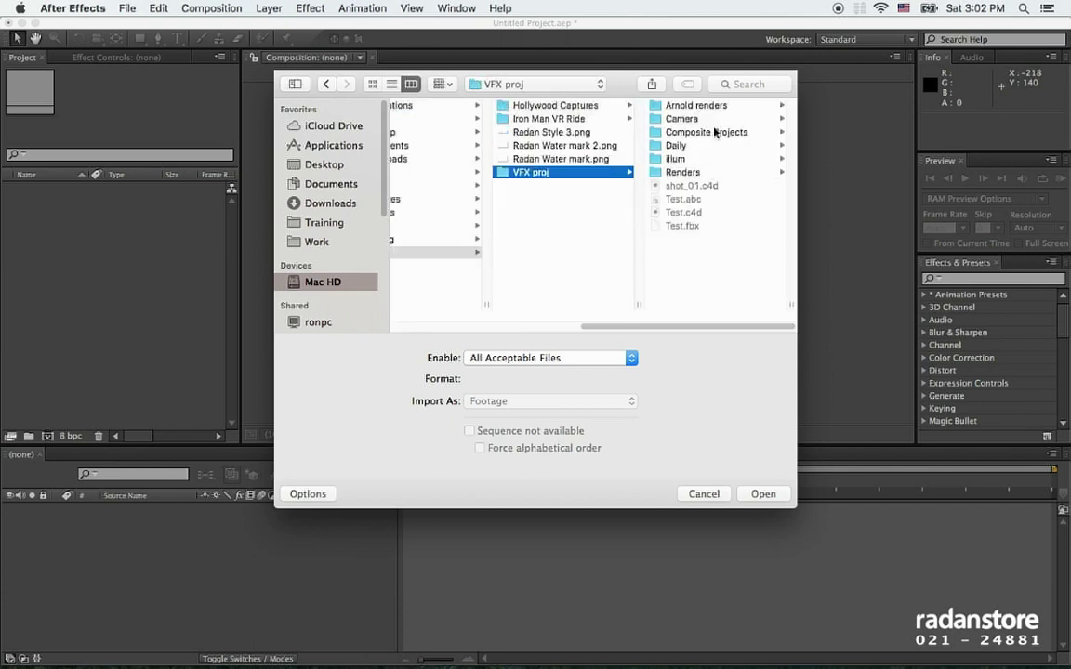
click(674, 159)
click(614, 173)
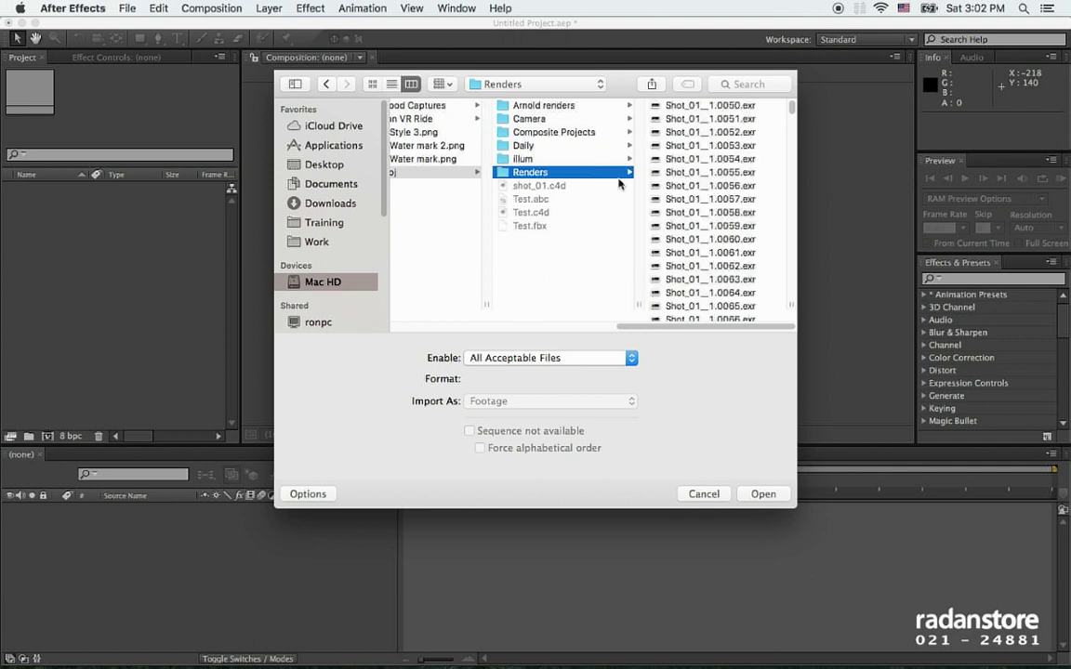
click(655, 105)
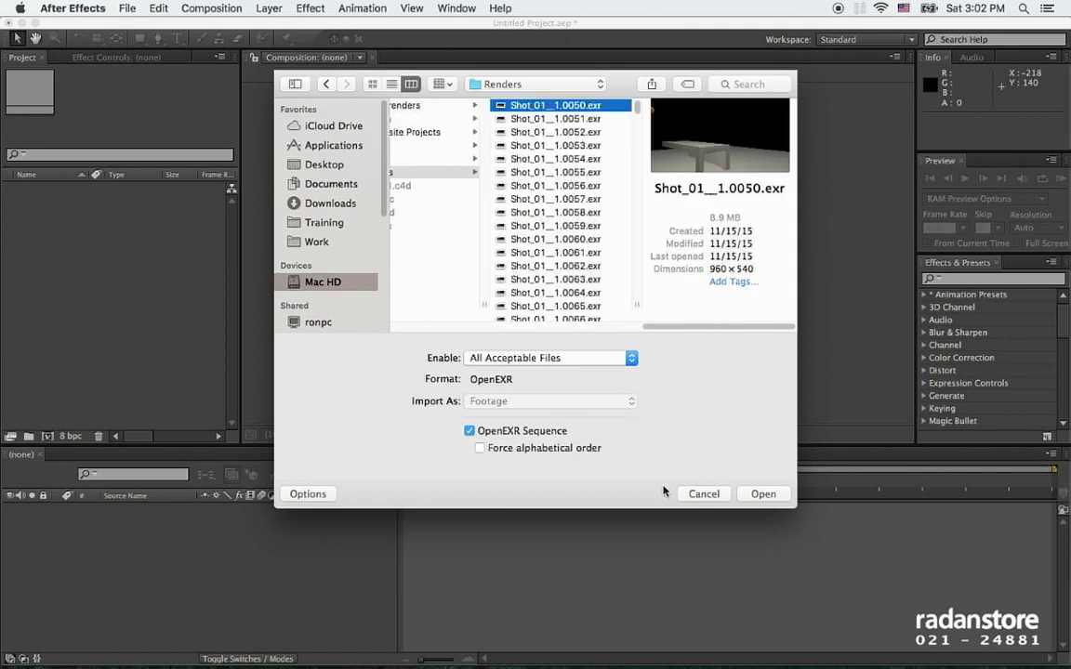
click(704, 495)
Step: Switch to Finder and select Shot_01__1.0050.exr at the start of the Renders folder
key(super+Tab)
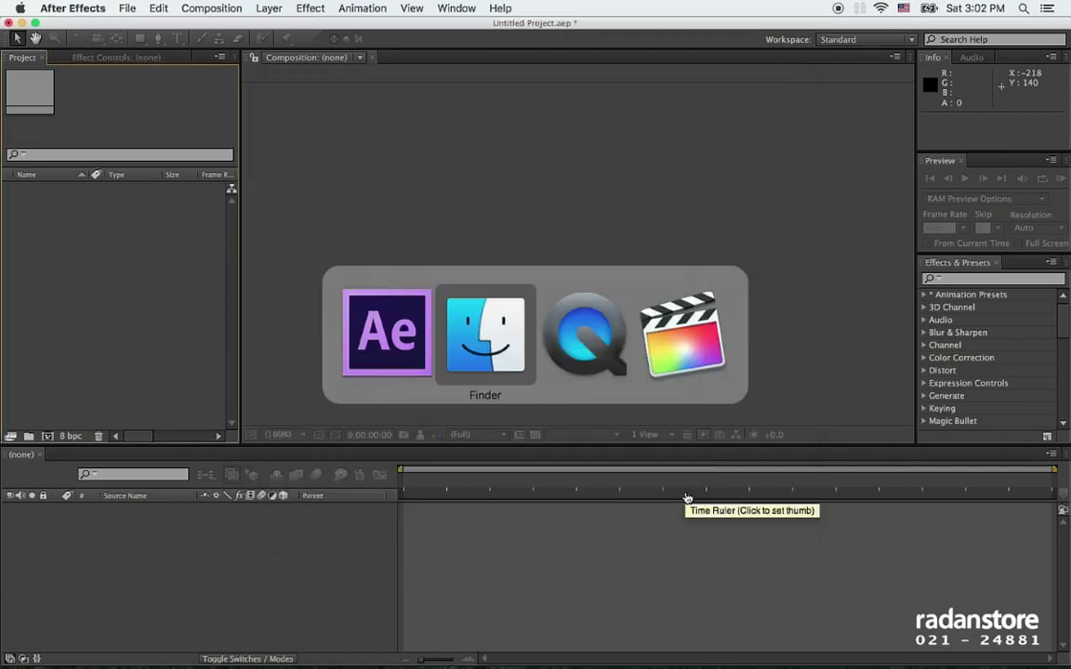
click(194, 9)
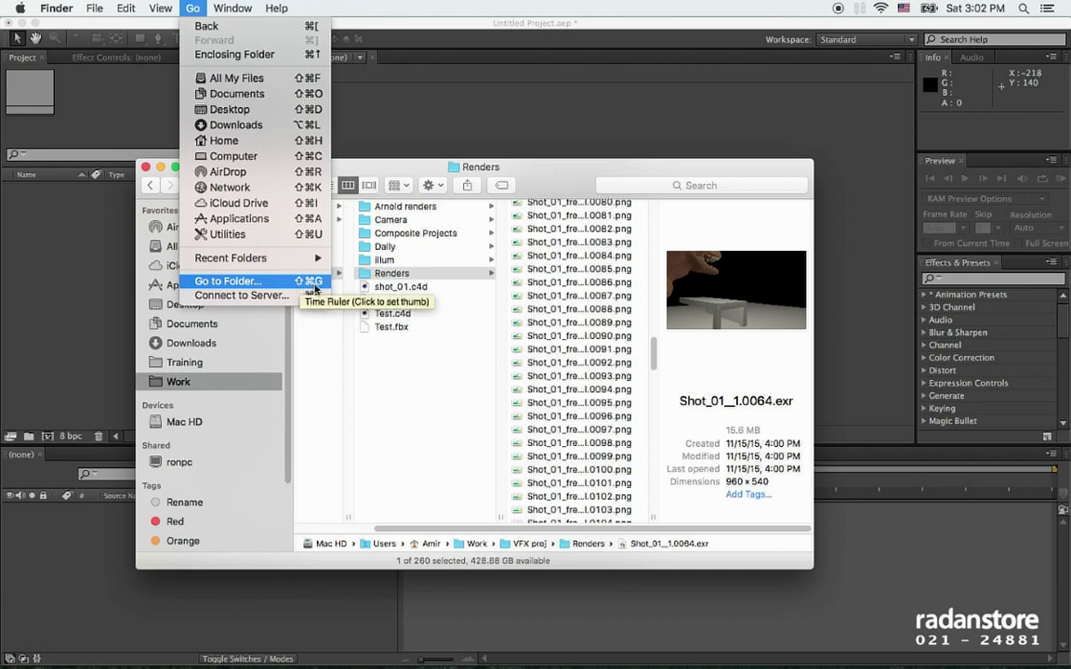
click(505, 170)
drag(504, 170, 506, 164)
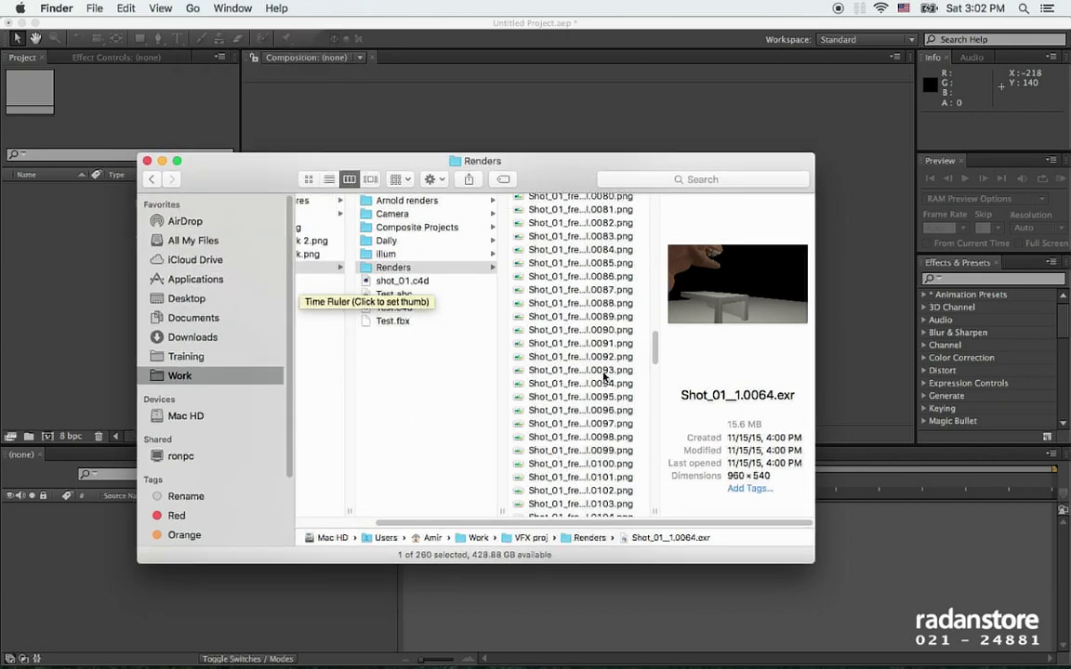
scroll(602, 374, up, 10)
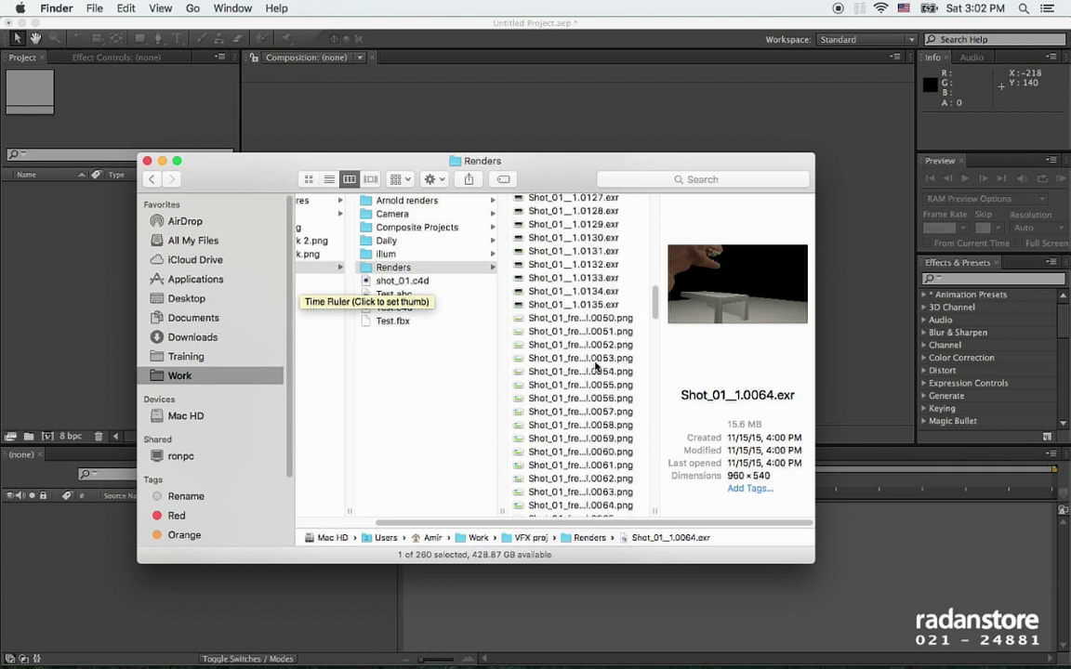
scroll(596, 368, up, 20)
click(596, 202)
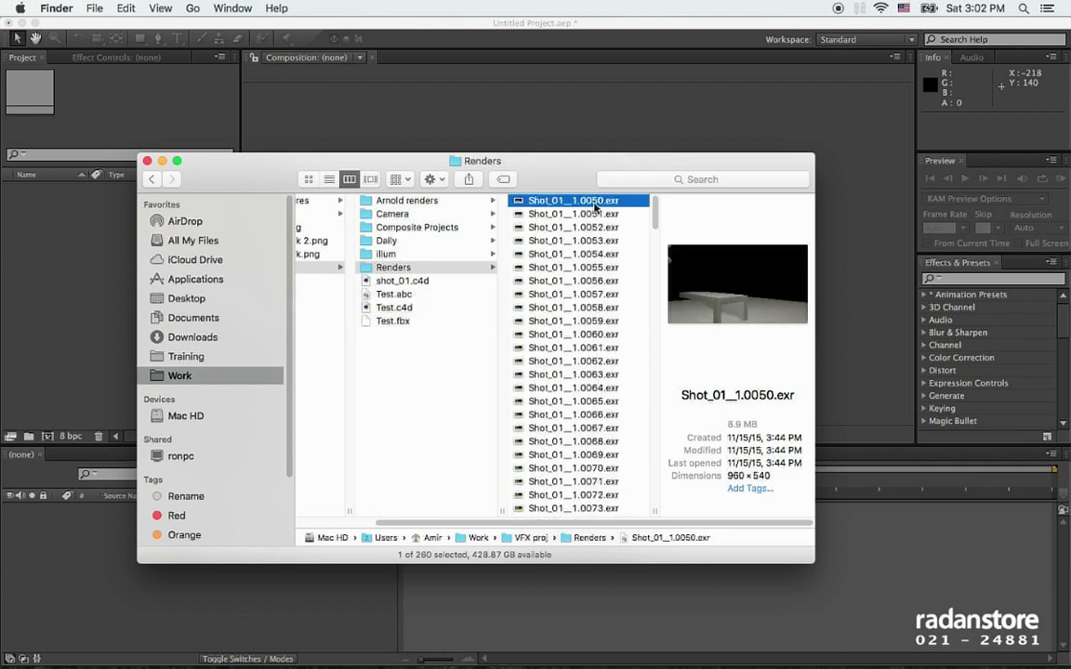
Step: Open the info window for Shot_01__1.0050.exr and copy the file's Where path
key(super+i)
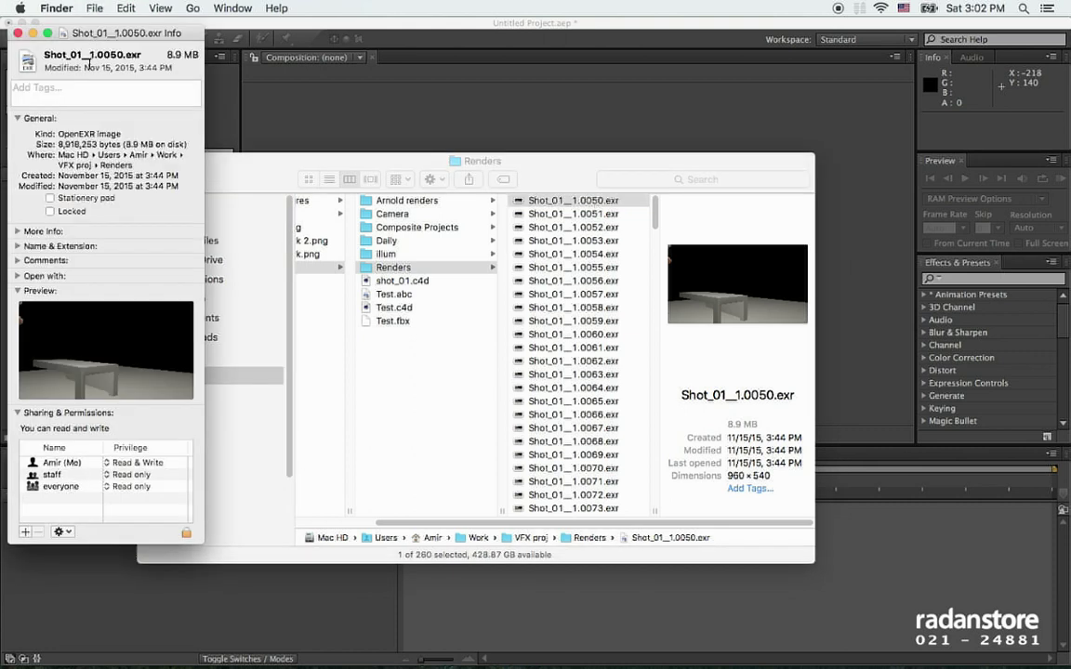
drag(119, 37, 245, 97)
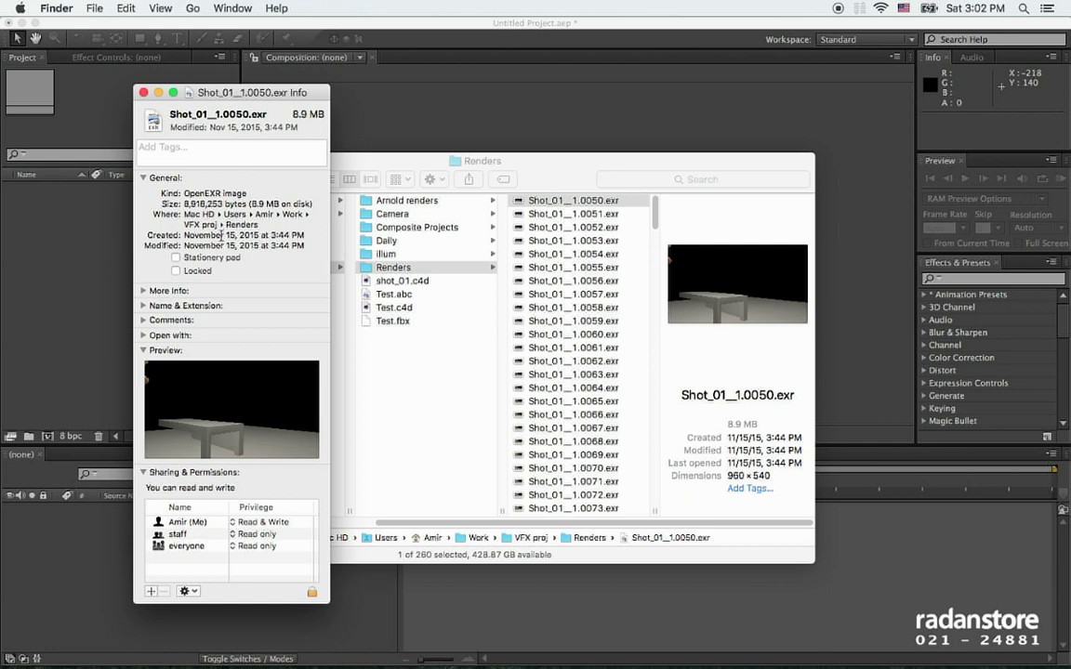
drag(265, 226, 181, 216)
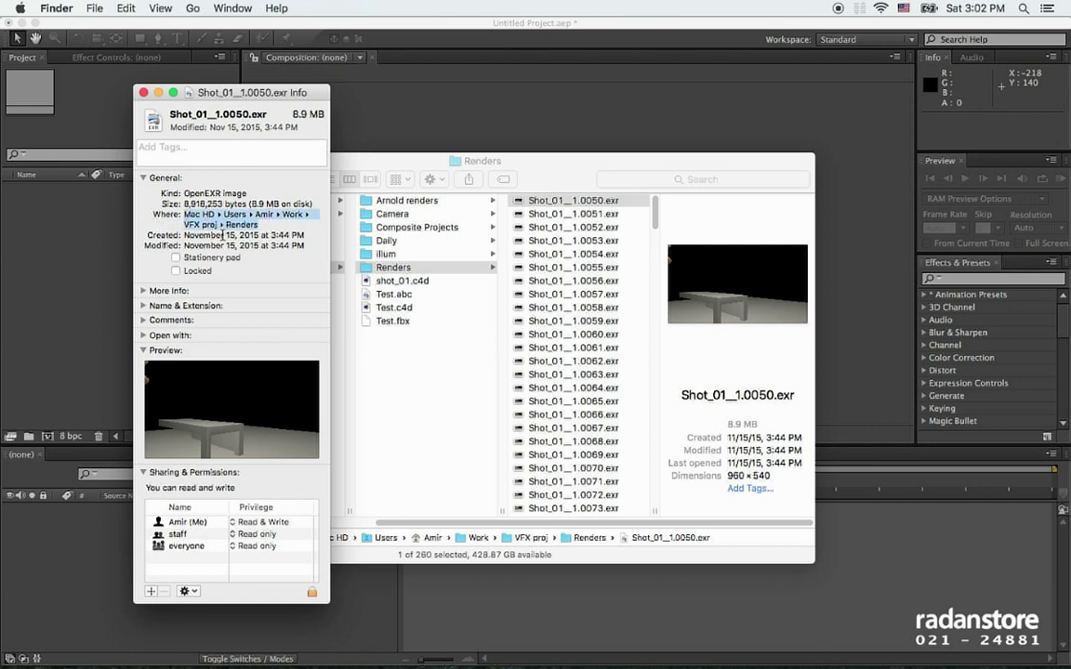
Step: In After Effects, discard the untitled project's changes and try going to the VFX proj/Renders path in the project-opening dialog
key(super+Tab)
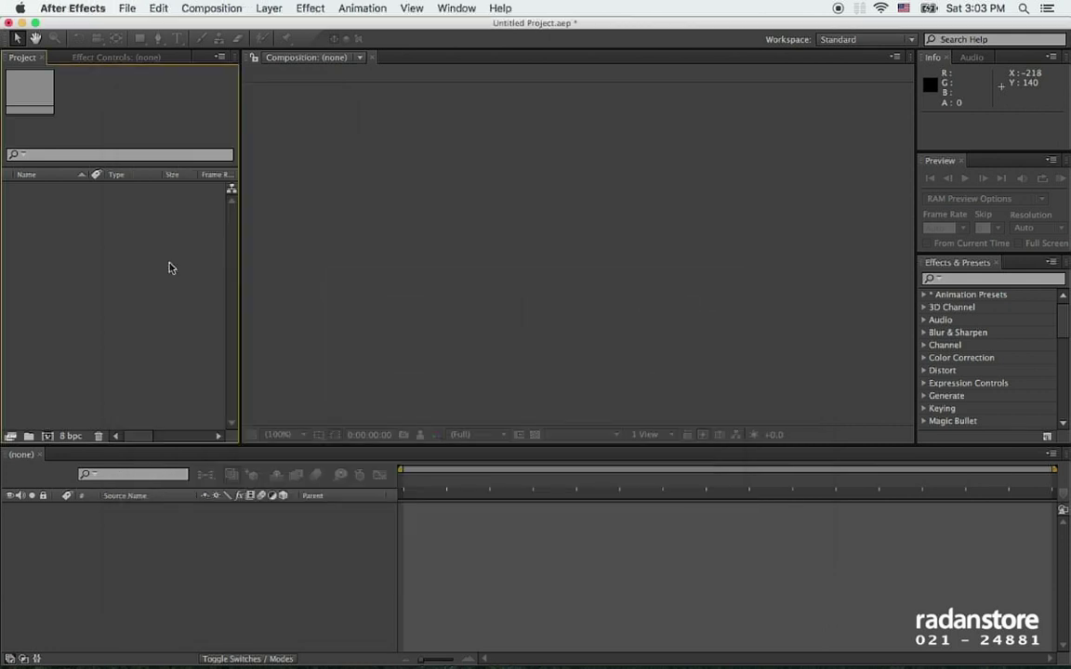
key(super+q)
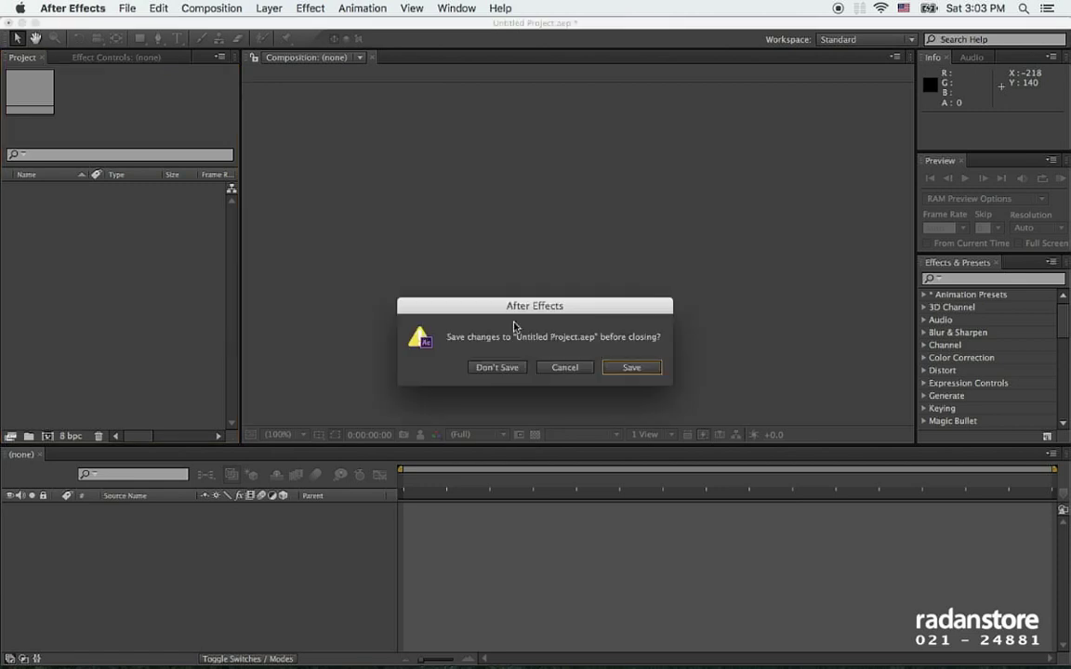
click(481, 368)
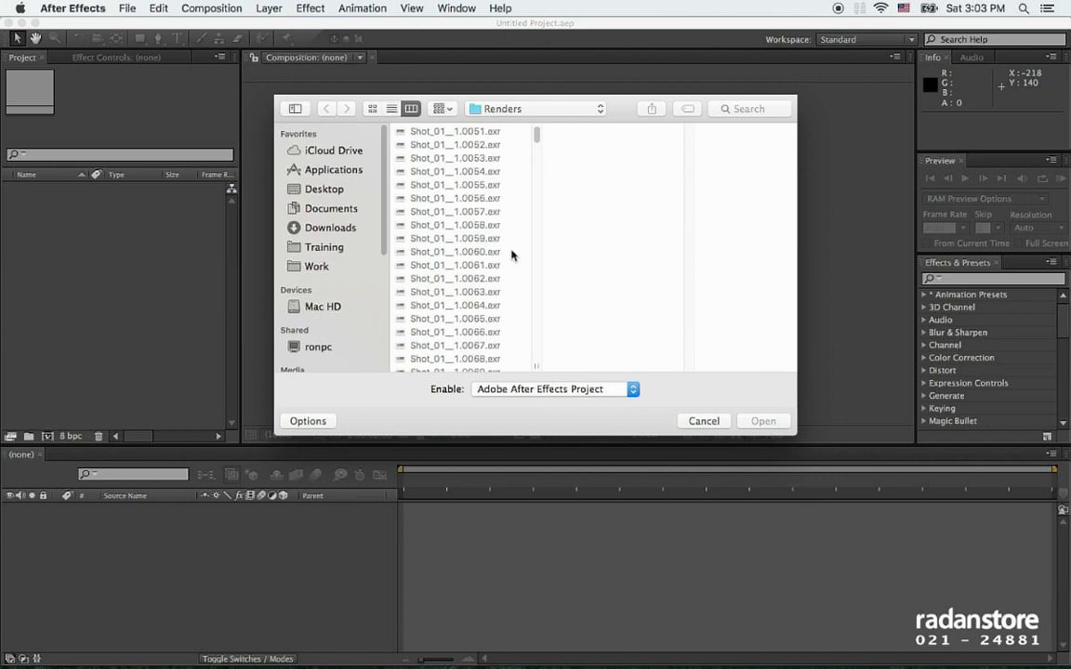
key(super+shift+g)
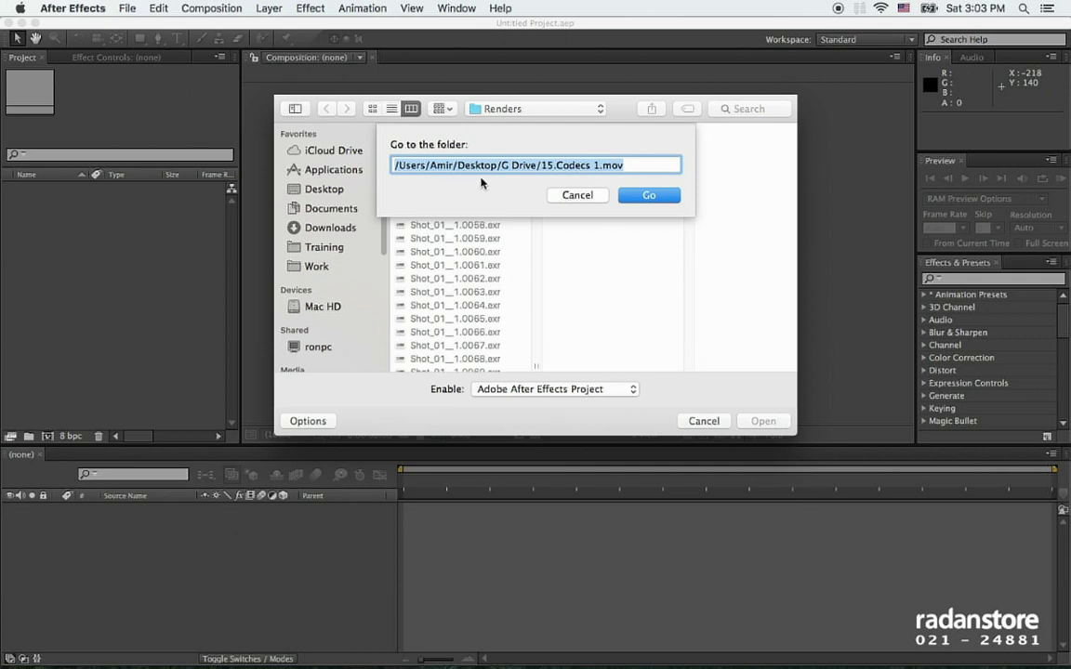
text(/Users/Amir/Work/VFX proj/Renders)
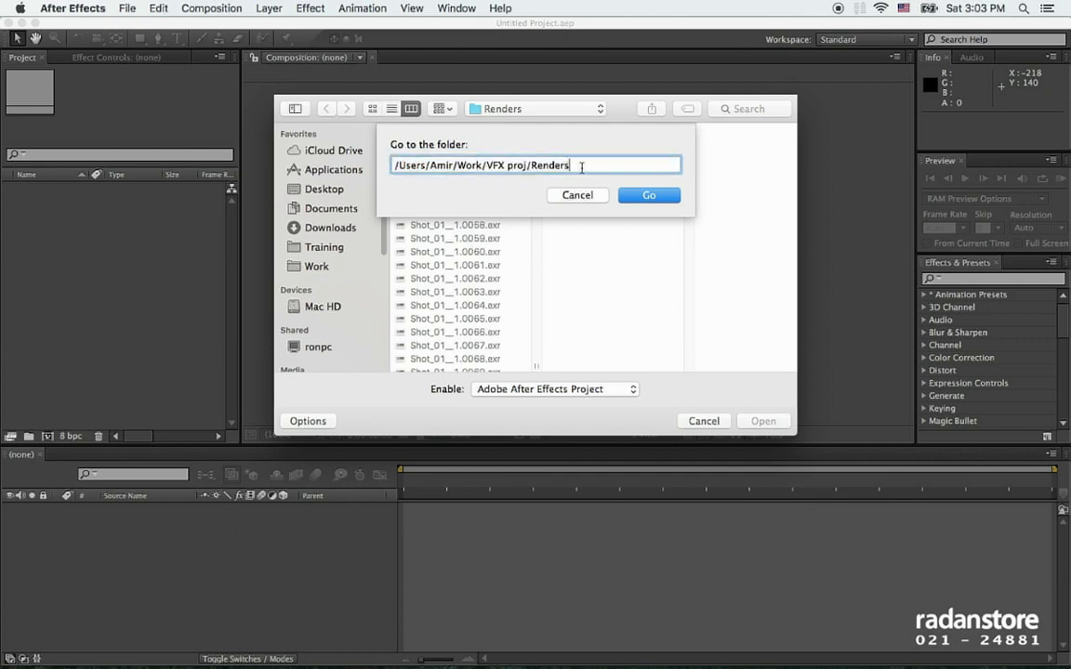
click(648, 196)
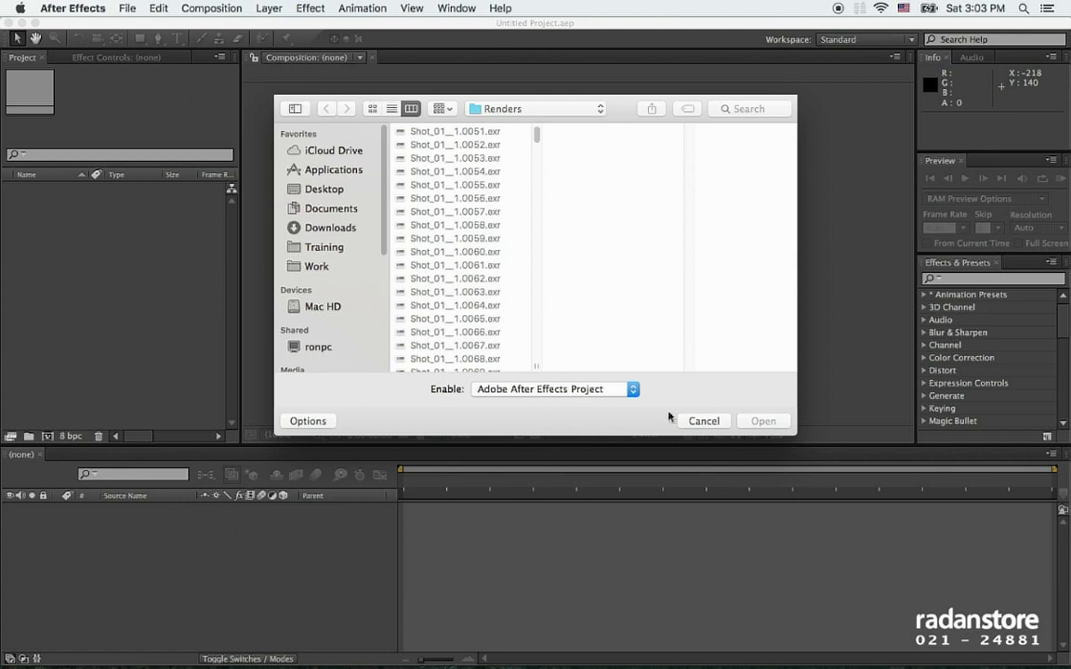
click(695, 424)
Step: Start a footage import, go directly to the Work/VFX proj/Renders folder by its path, and open Shot_01__1.0051.exr
double_click(153, 268)
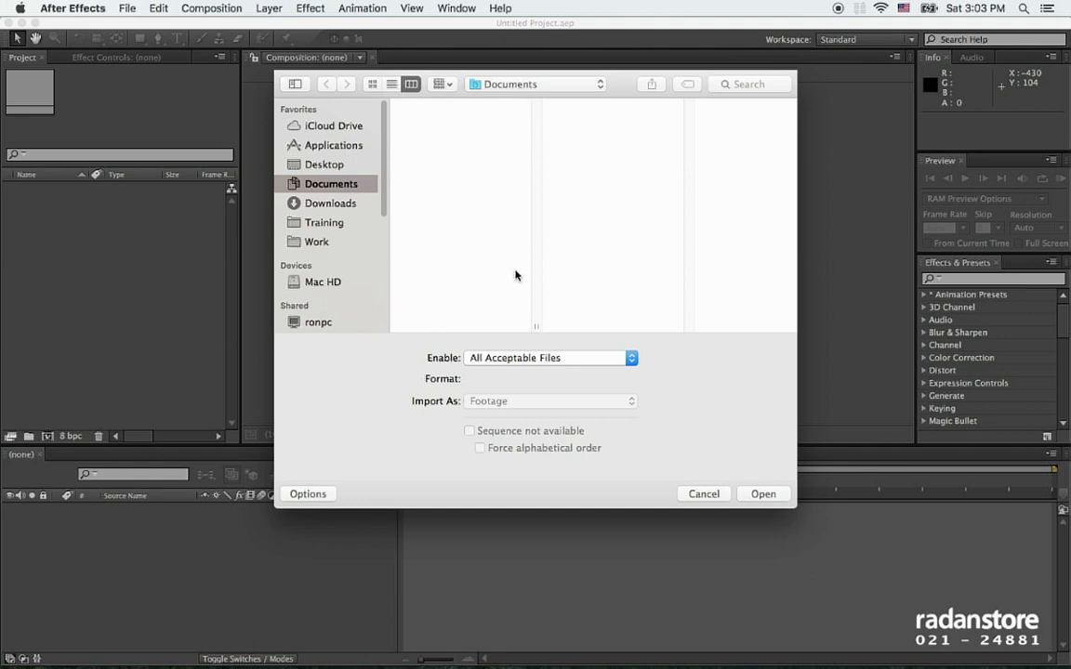
key(super+shift+g)
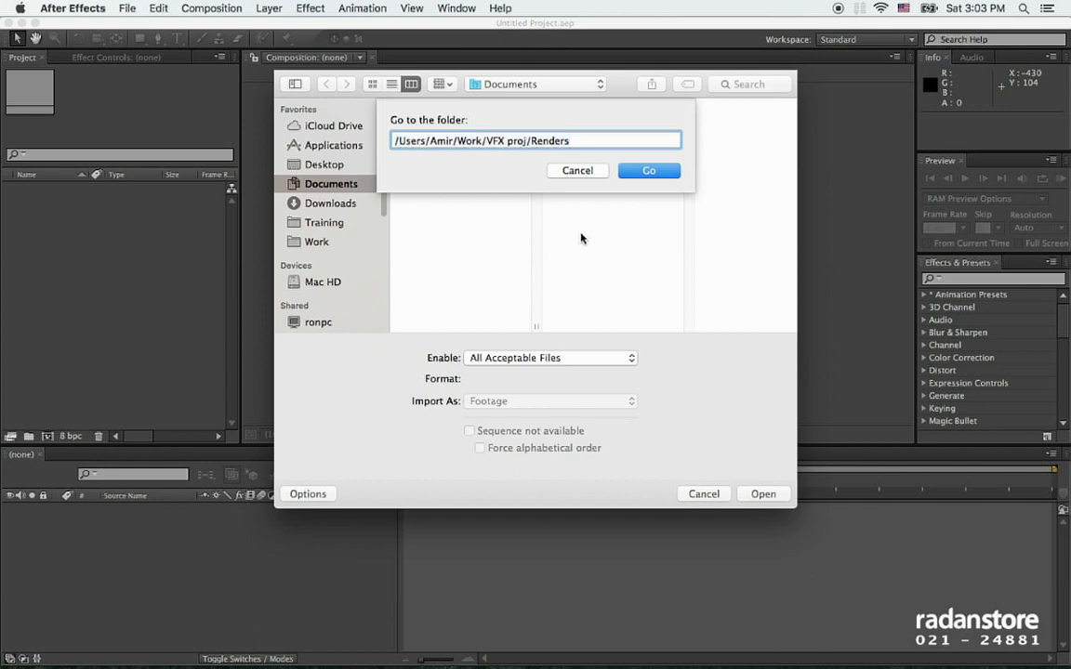
click(649, 170)
click(632, 107)
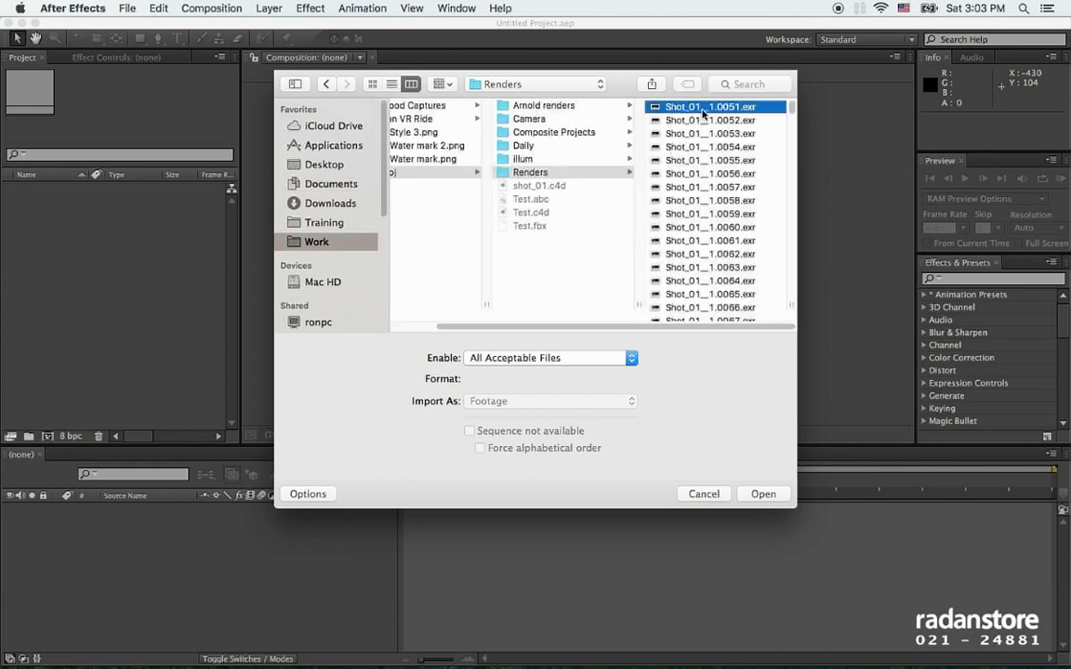
click(763, 493)
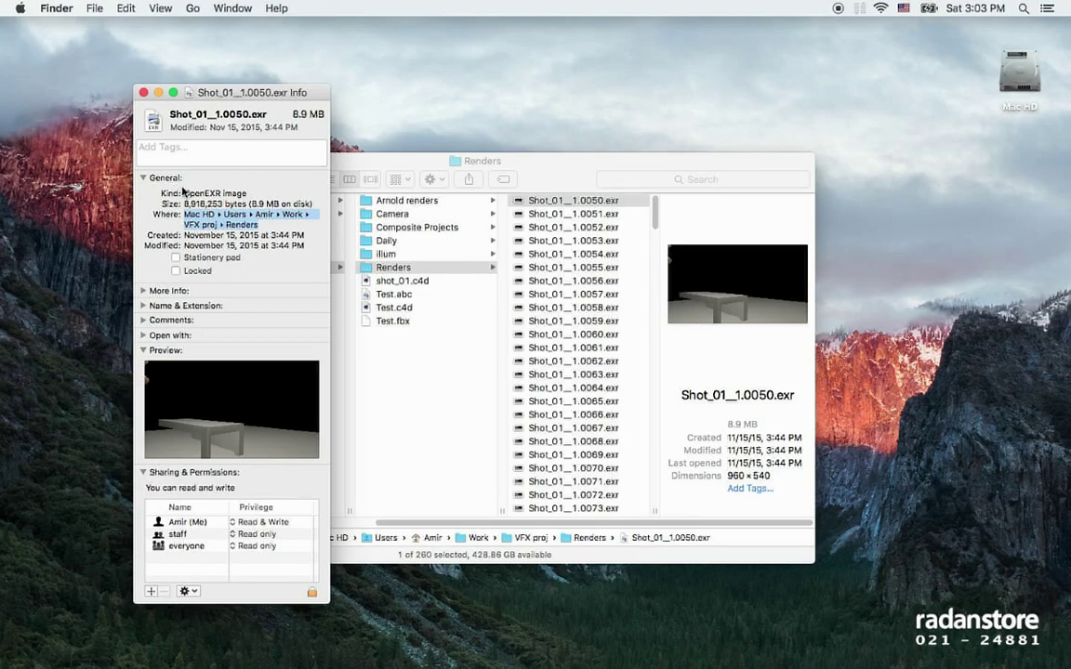
Step: Close the info window for Shot_01__1.0050.exr and open Automator from the Other group of applications
key(super+w)
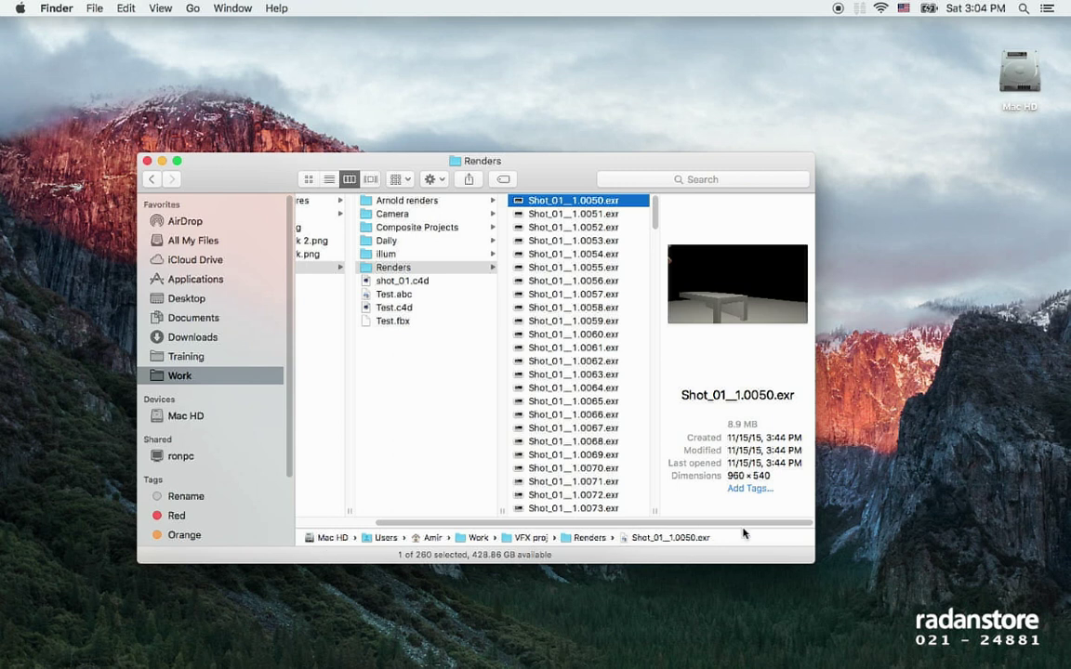
key(F4)
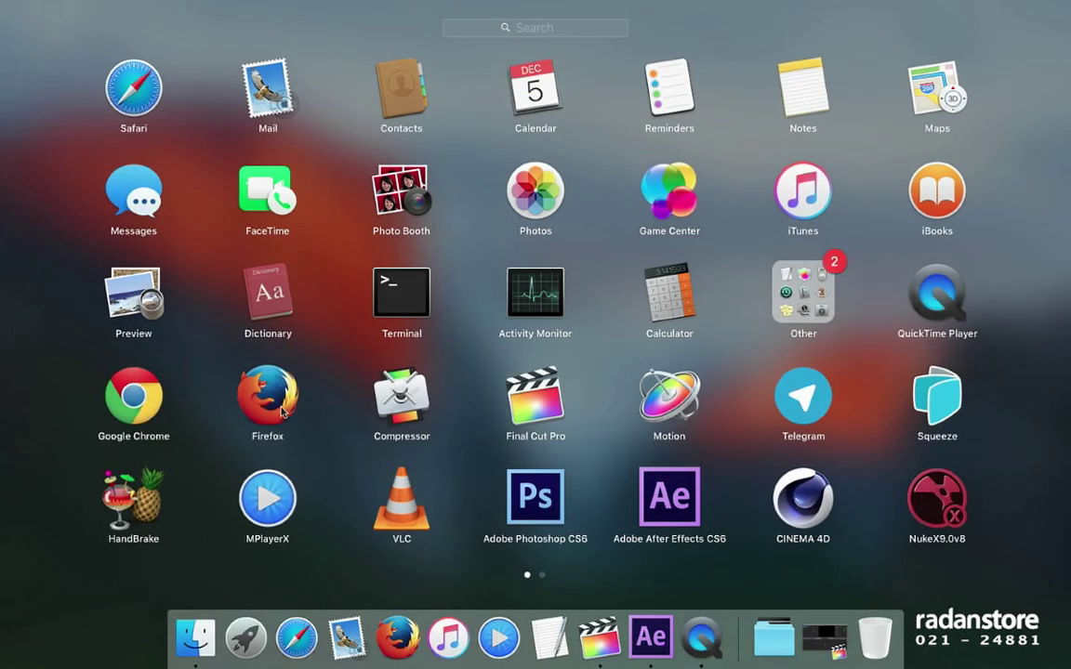
click(804, 298)
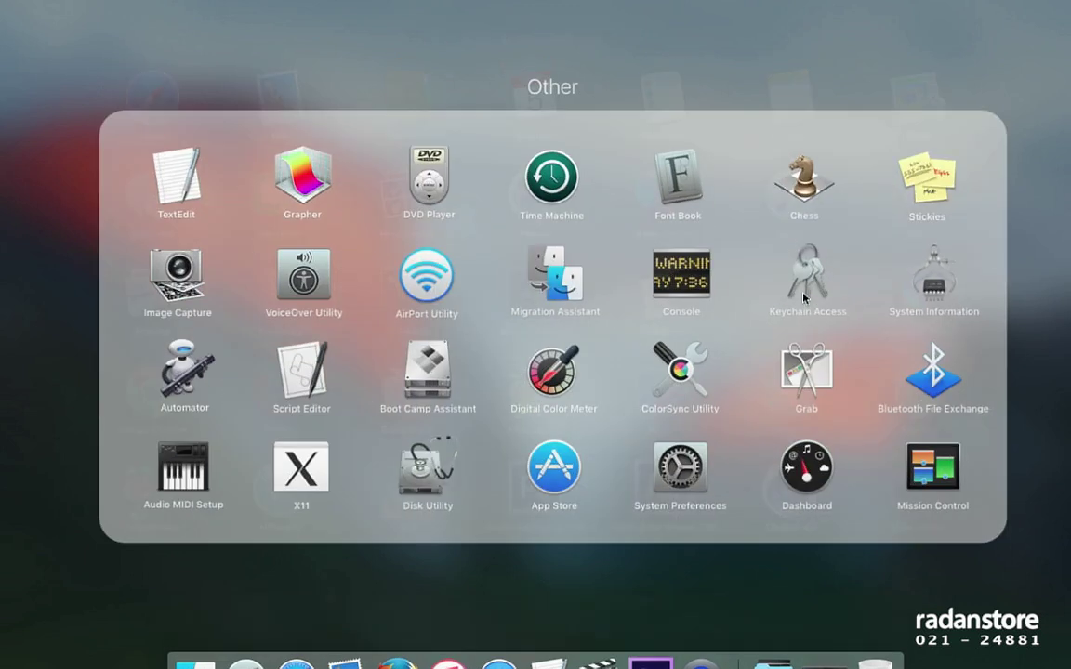
key(F4)
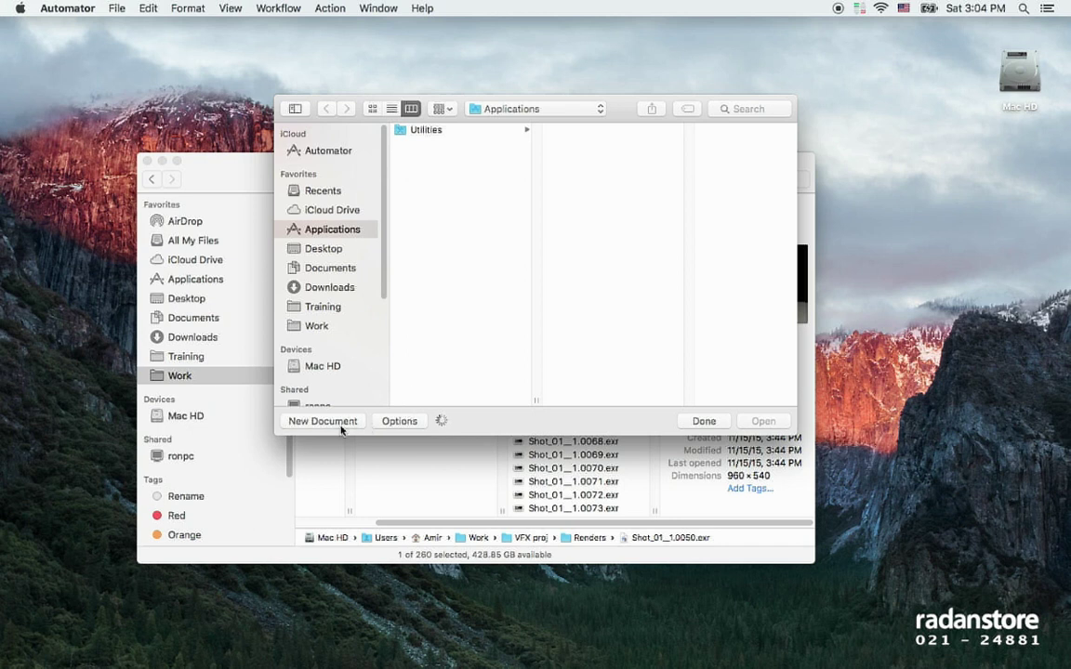
Step: Create a new Automator document of type Service and reposition its window on the desktop
key(super+n)
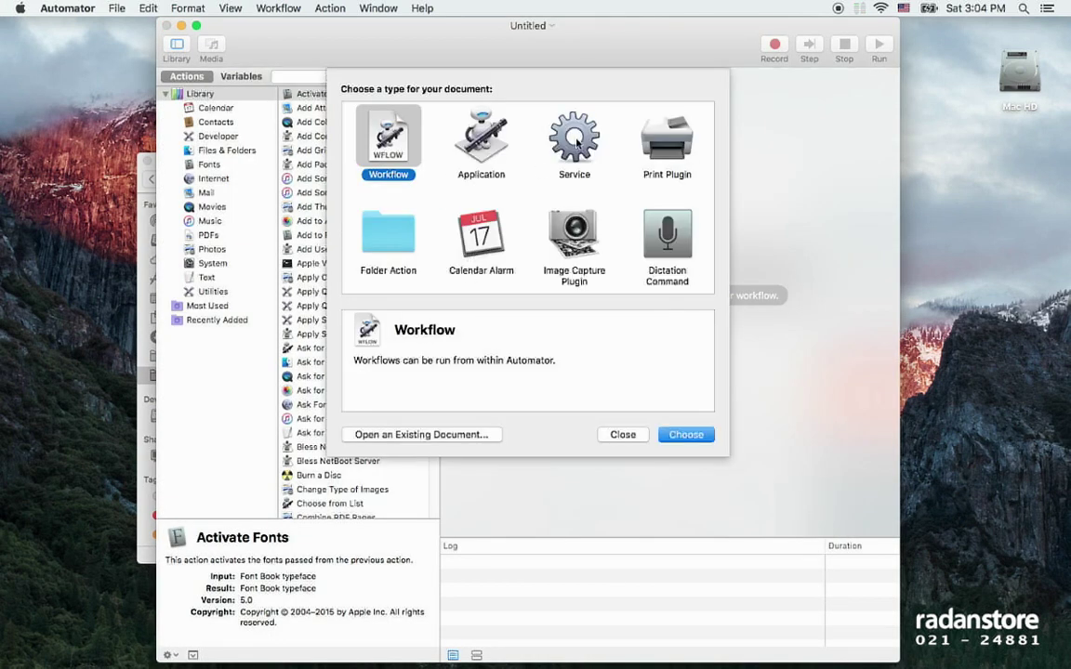
click(571, 144)
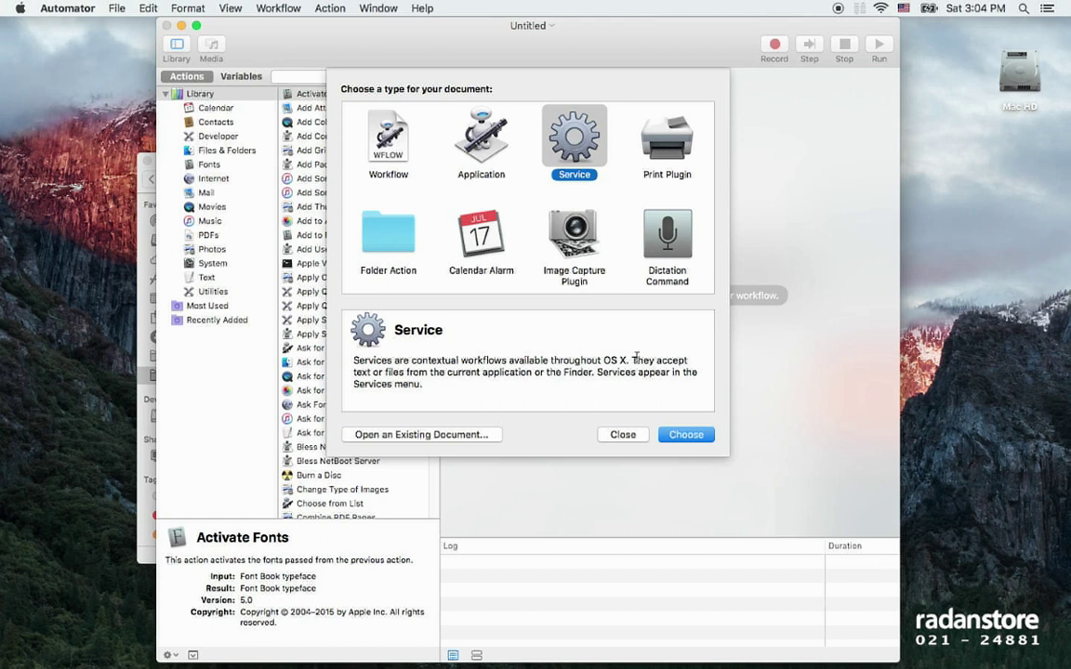
click(686, 434)
drag(566, 53, 489, 56)
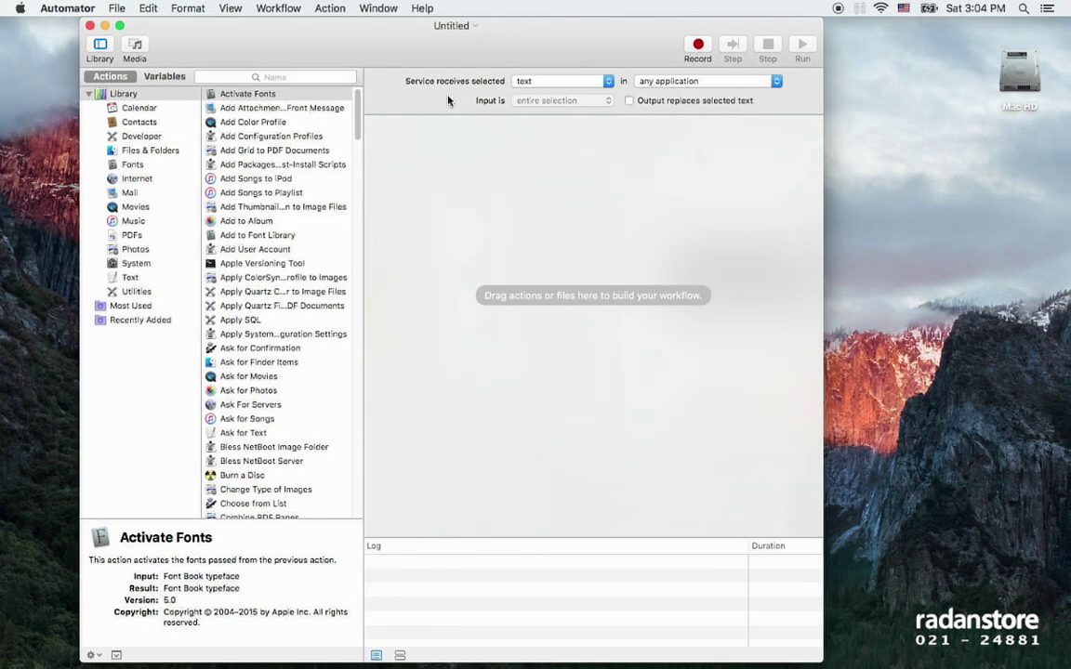
Step: Set the service to receive selected files or folders in Finder
click(577, 84)
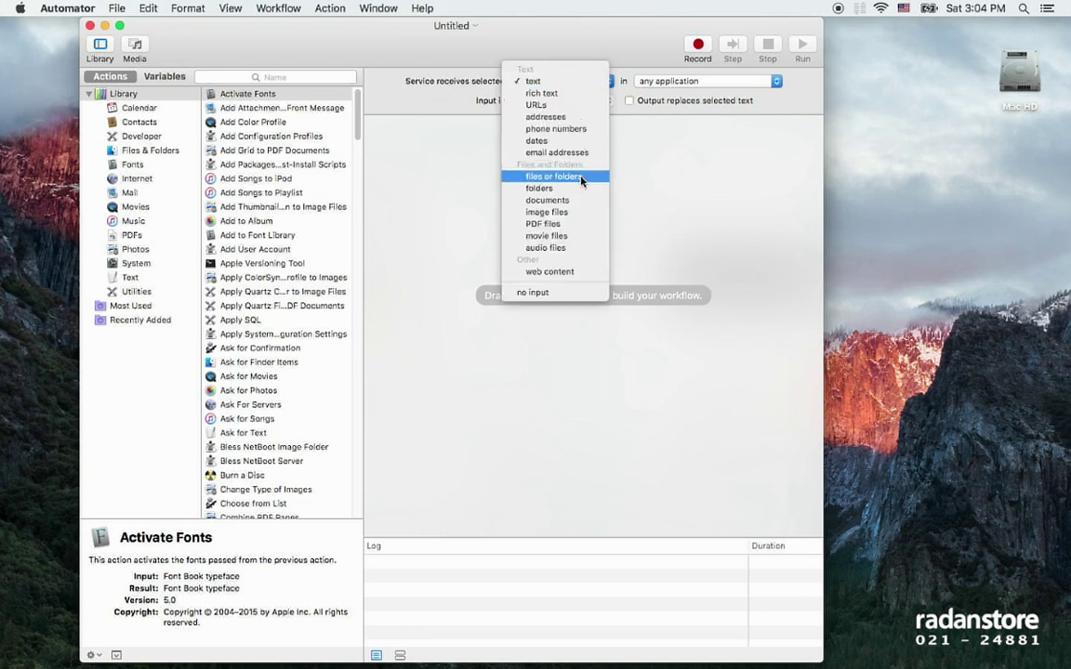
click(556, 175)
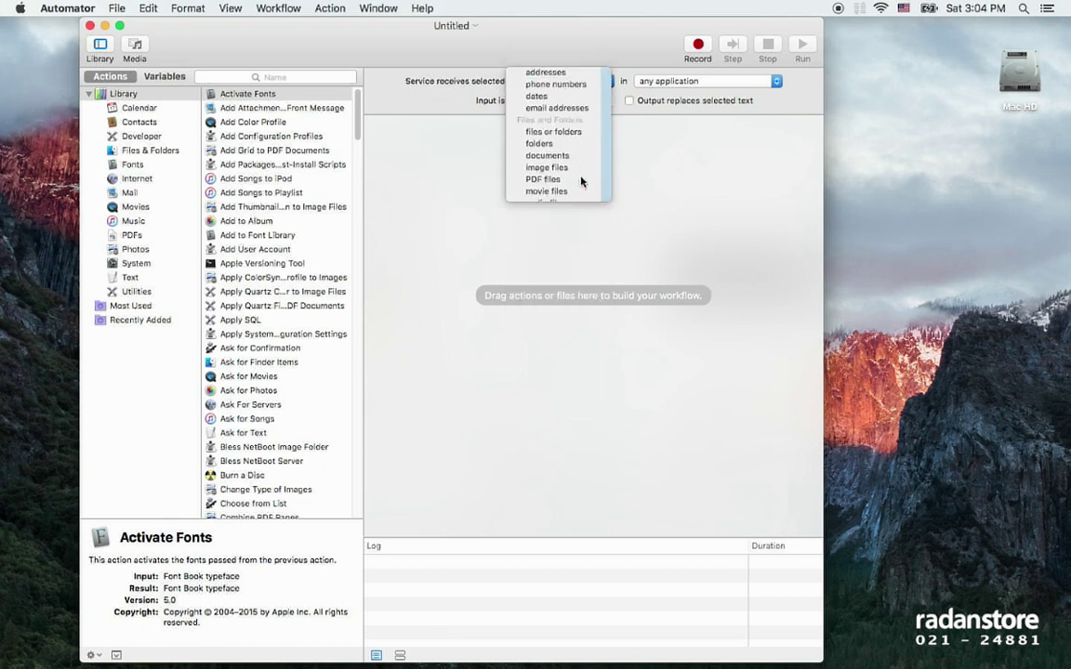
click(715, 83)
click(709, 133)
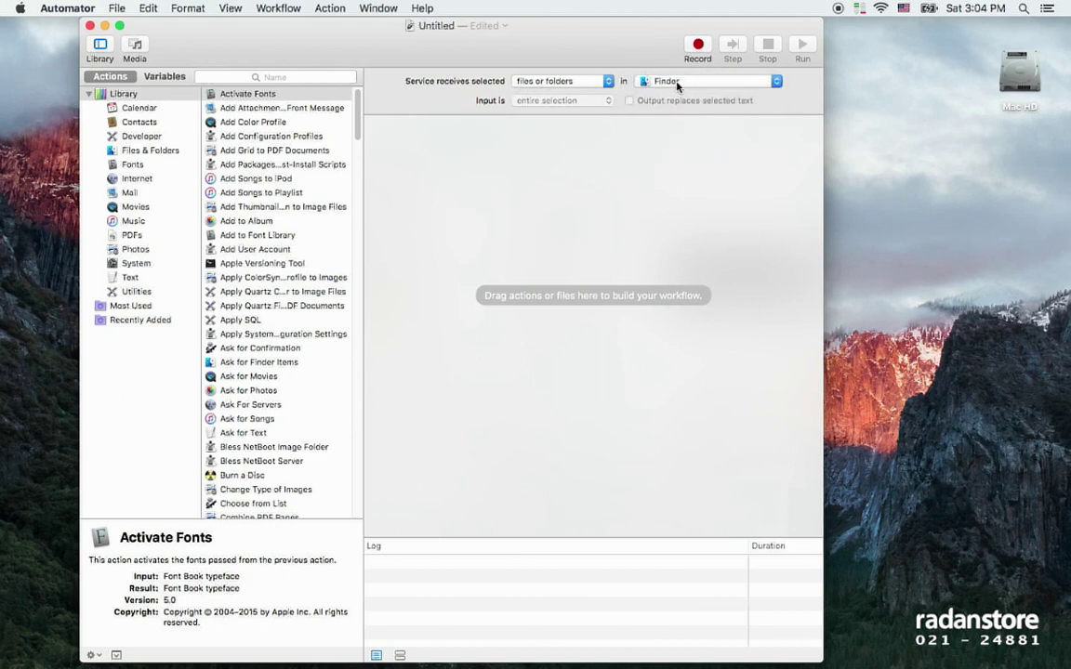
Step: Search the action library for "copy" and add the Copy to Clipboard action to the workflow
click(269, 77)
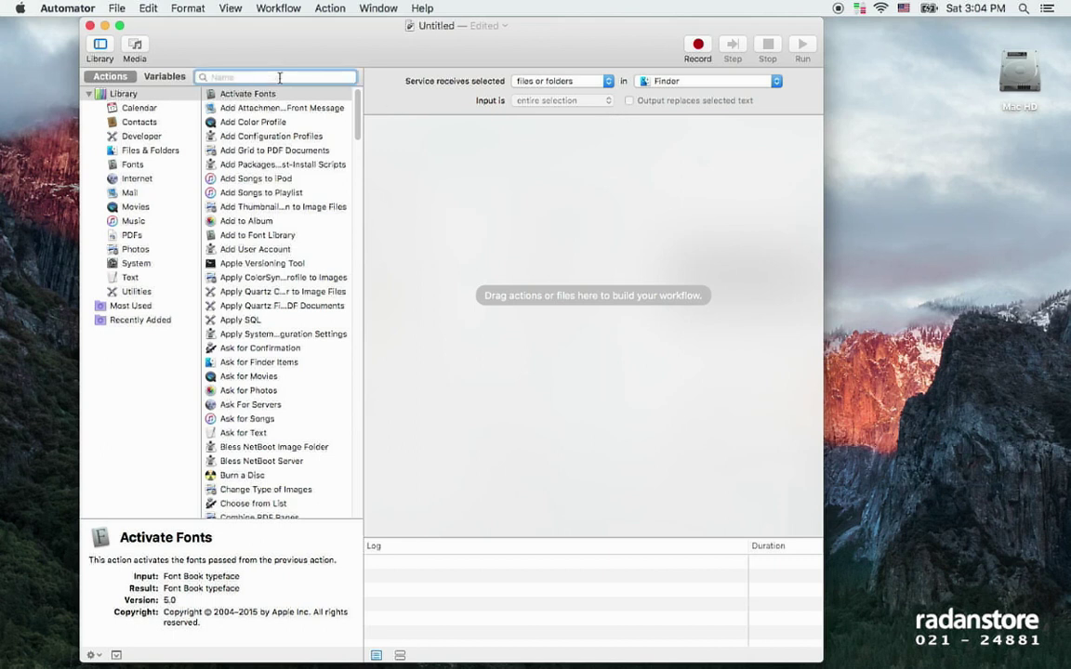
text(copy)
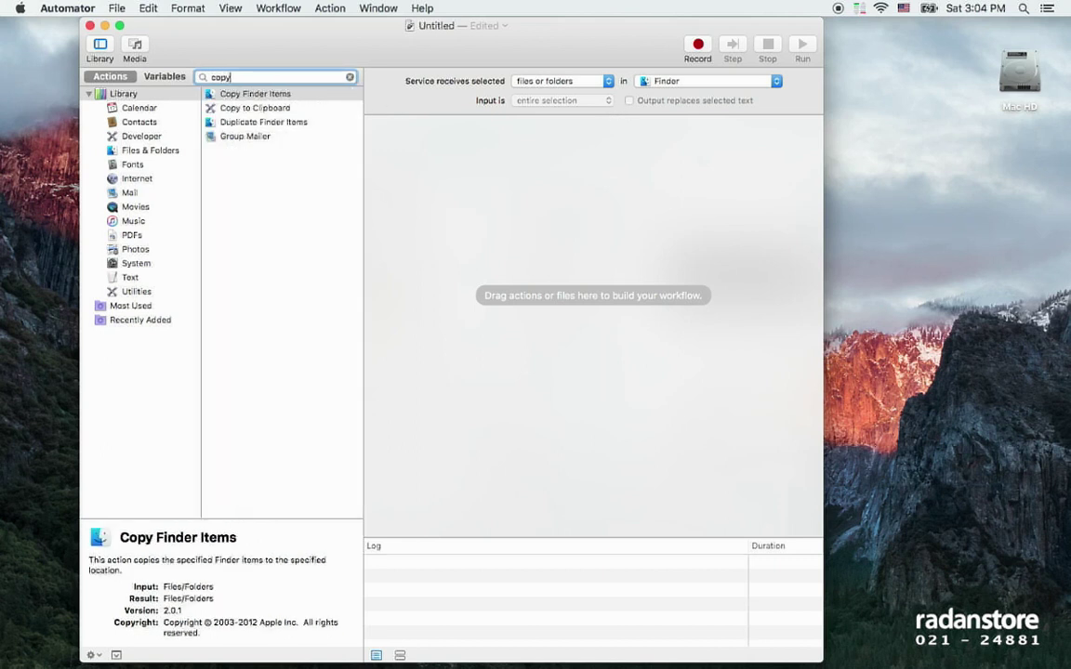
drag(249, 108, 482, 171)
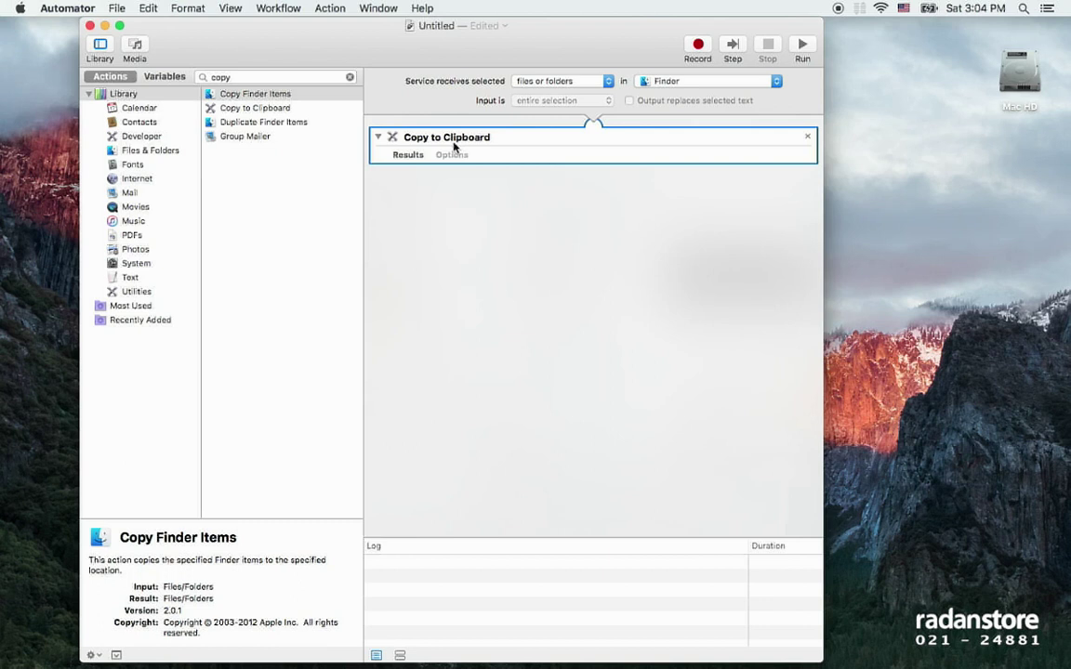
Step: Save the service as Copy Path
key(super+s)
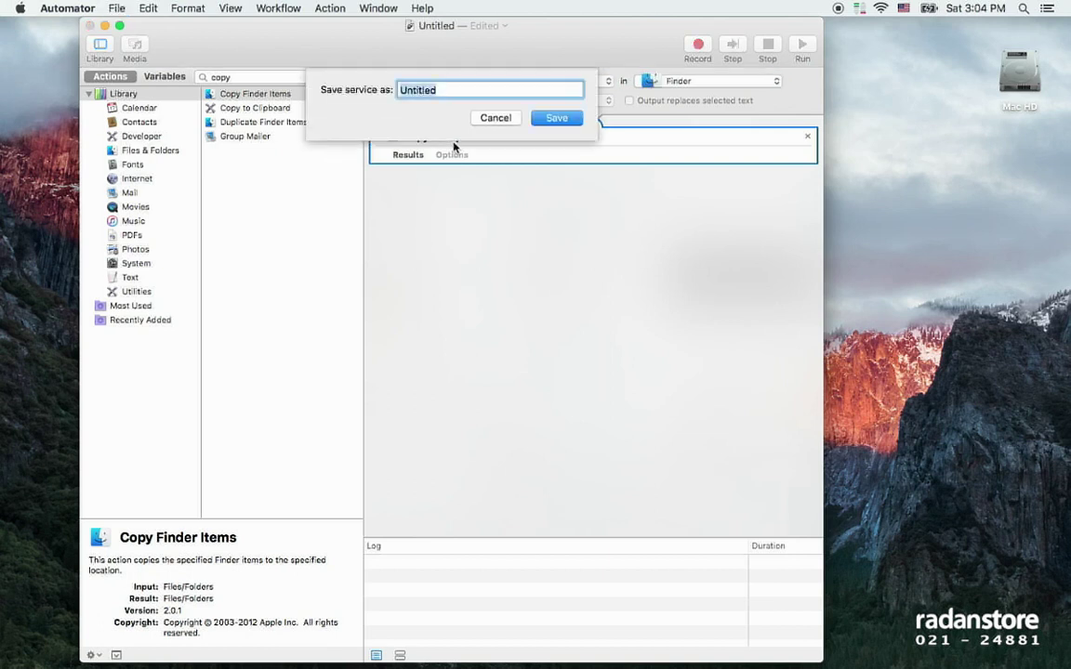
text(Copy Pat)
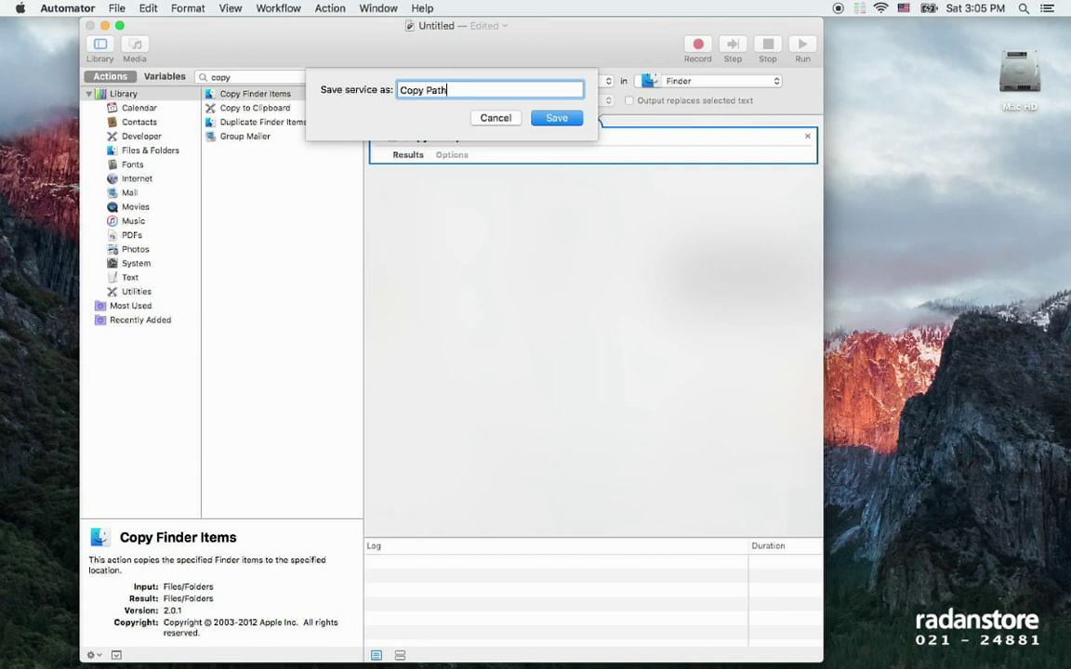
text(h)
click(556, 118)
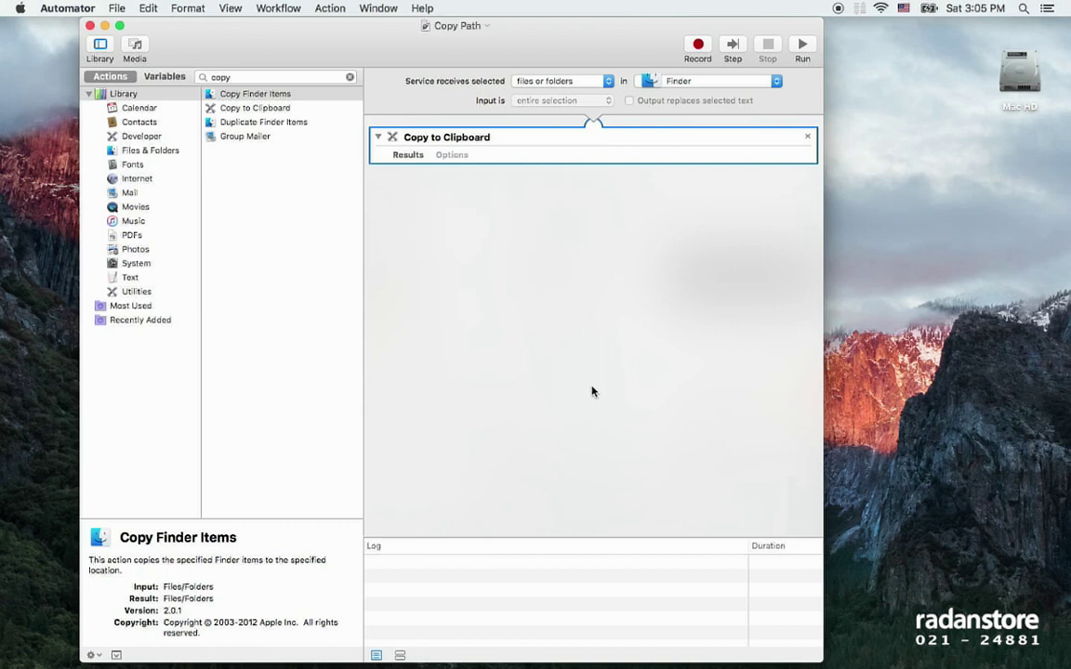
Step: Hide Automator and select Shot_01_fresnel.0117.png in Finder's Renders folder
key(super+h)
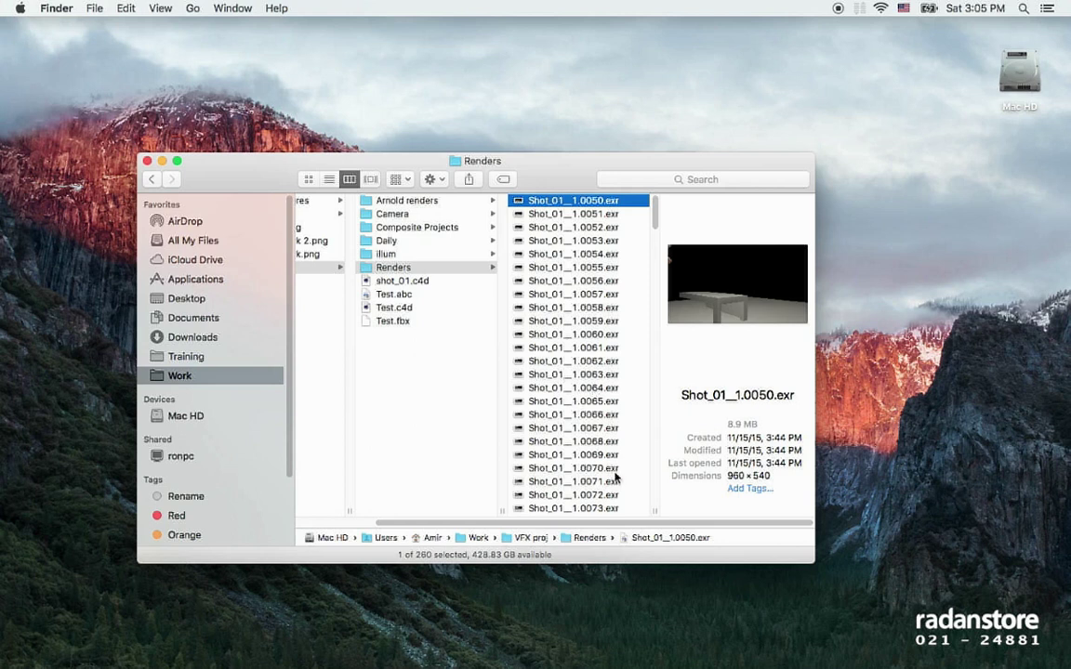
scroll(616, 474, down, 5)
click(609, 444)
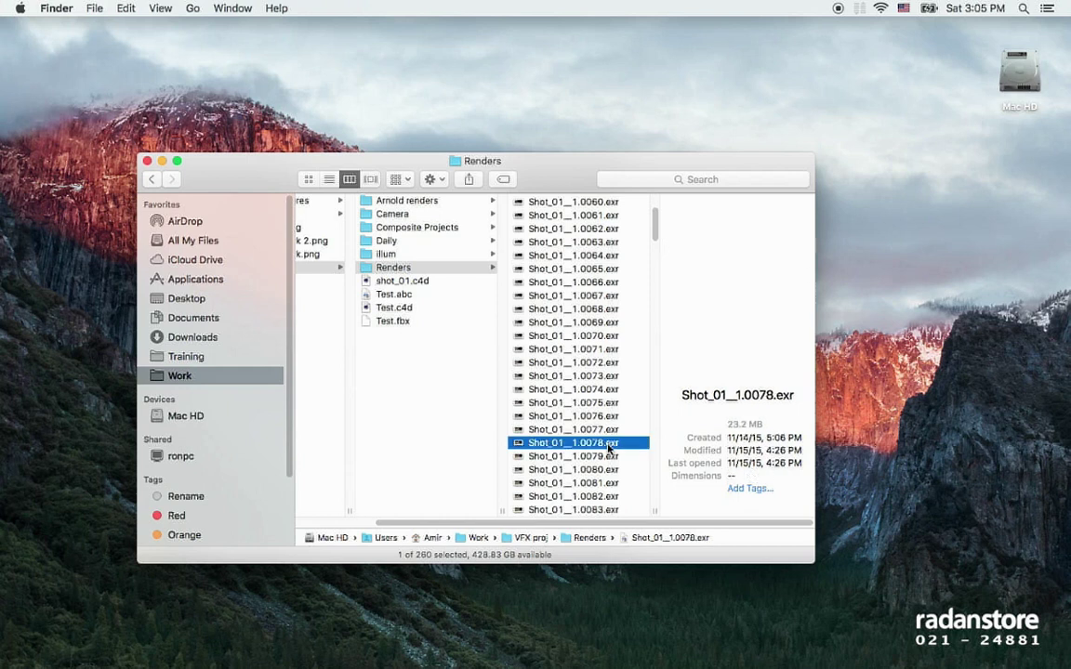
scroll(597, 505, down, 1)
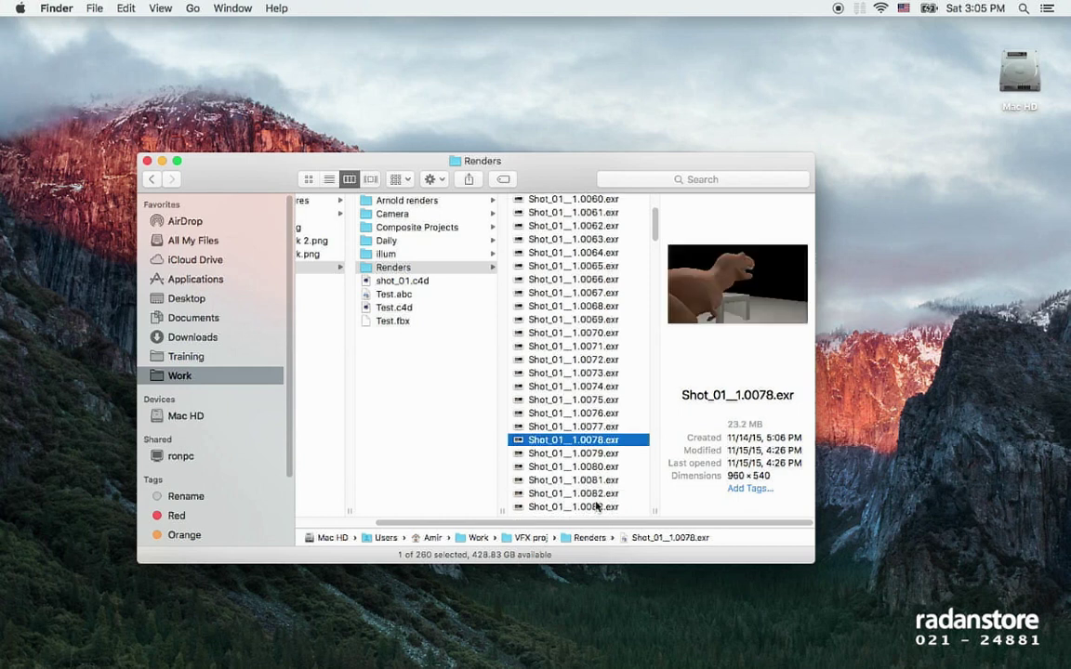
scroll(597, 505, down, 15)
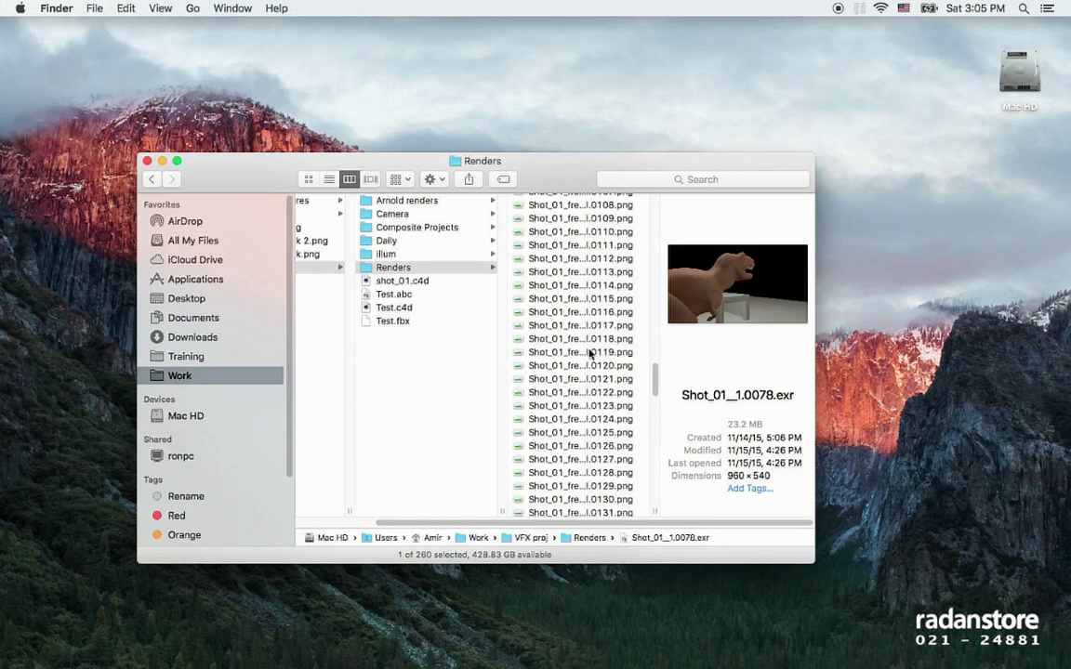
click(609, 325)
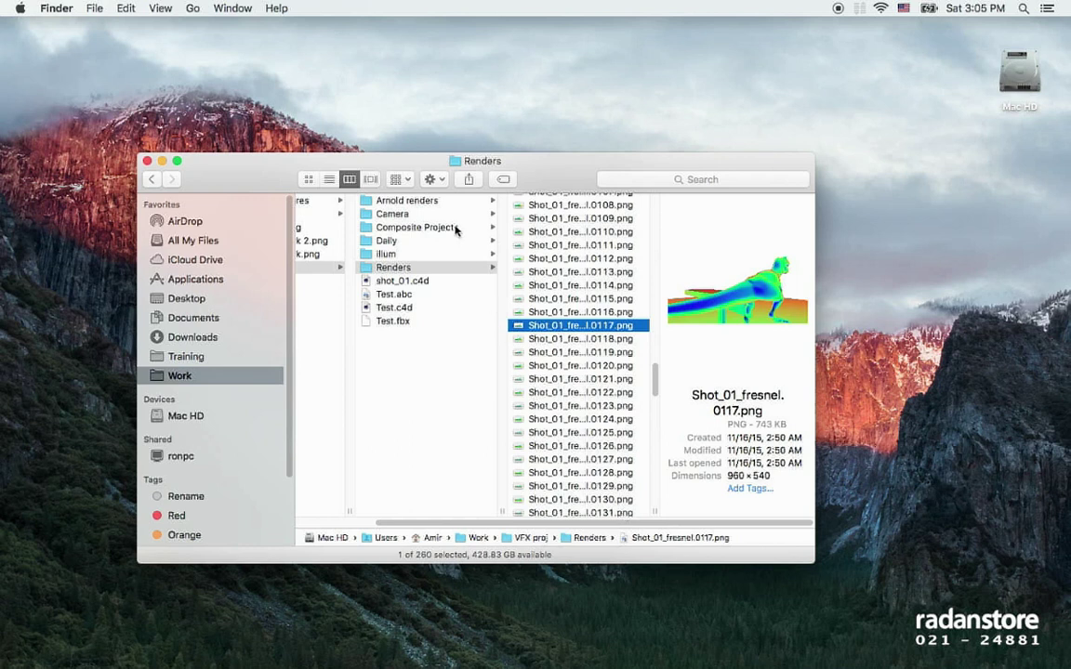
Step: Examine where the Copy Path service is offered for the selected PNG, in its file actions and in Finder's services
click(433, 179)
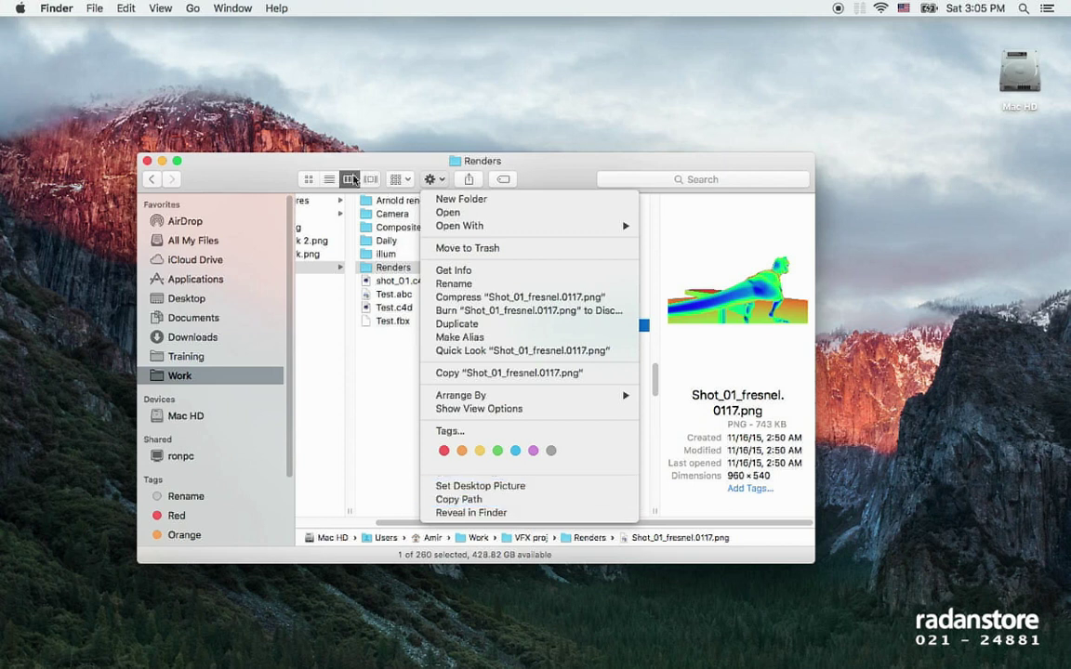
click(246, 161)
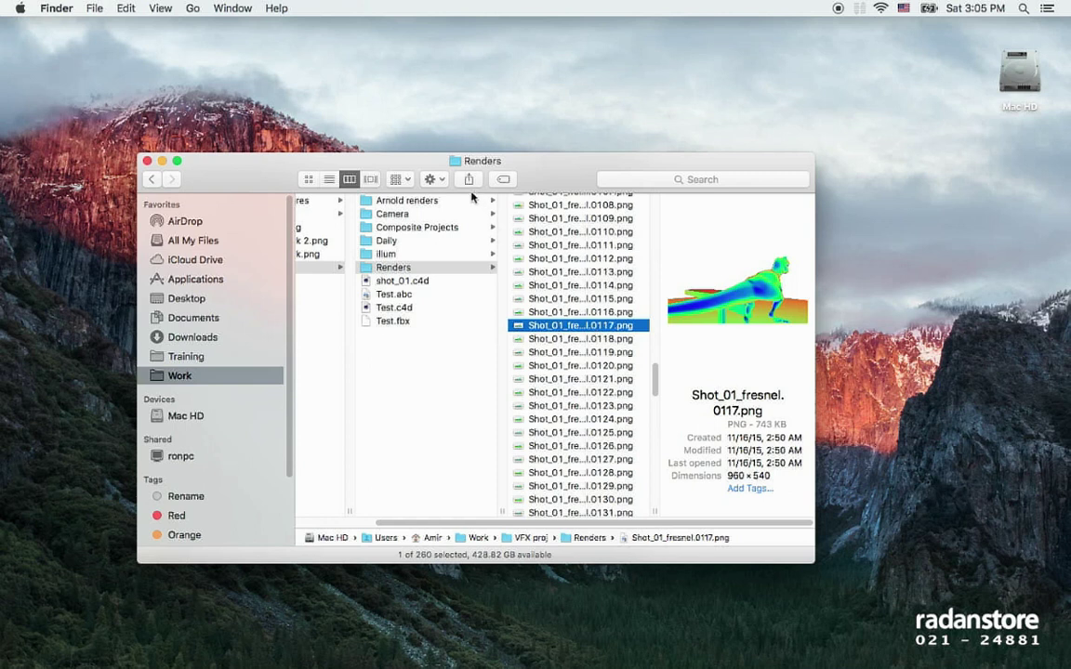
click(432, 179)
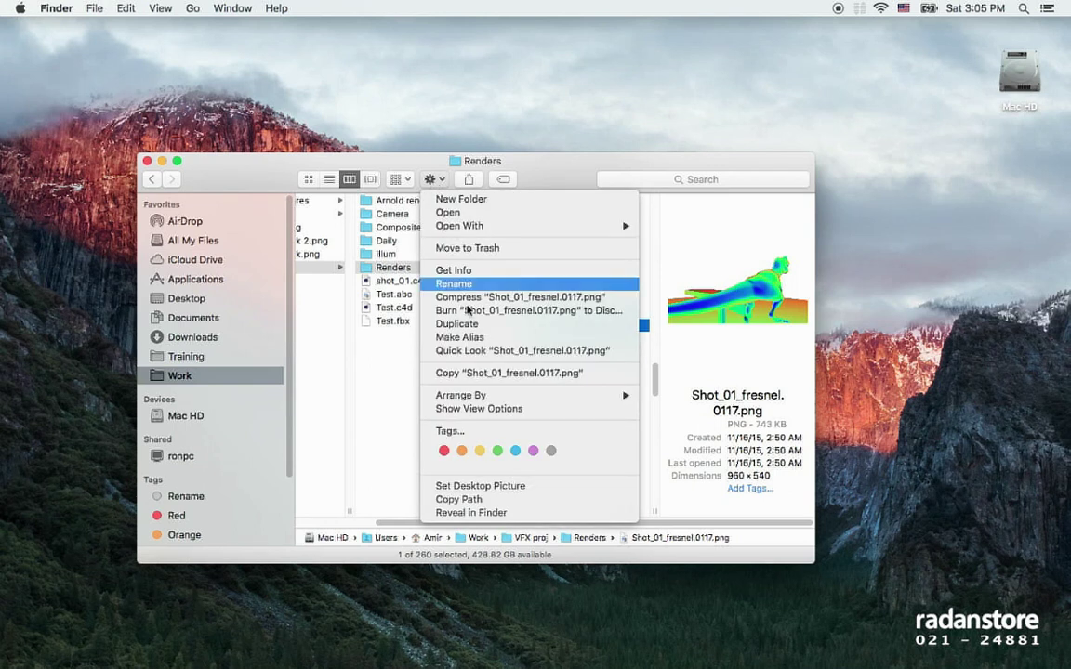
click(704, 518)
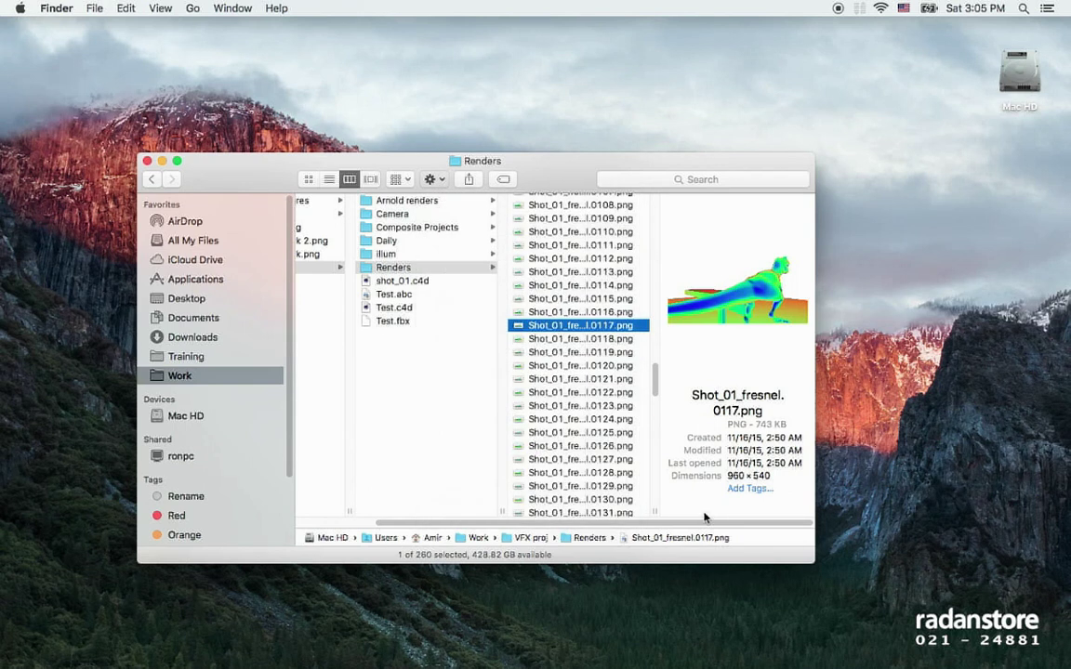
click(58, 7)
mouse_move(86, 93)
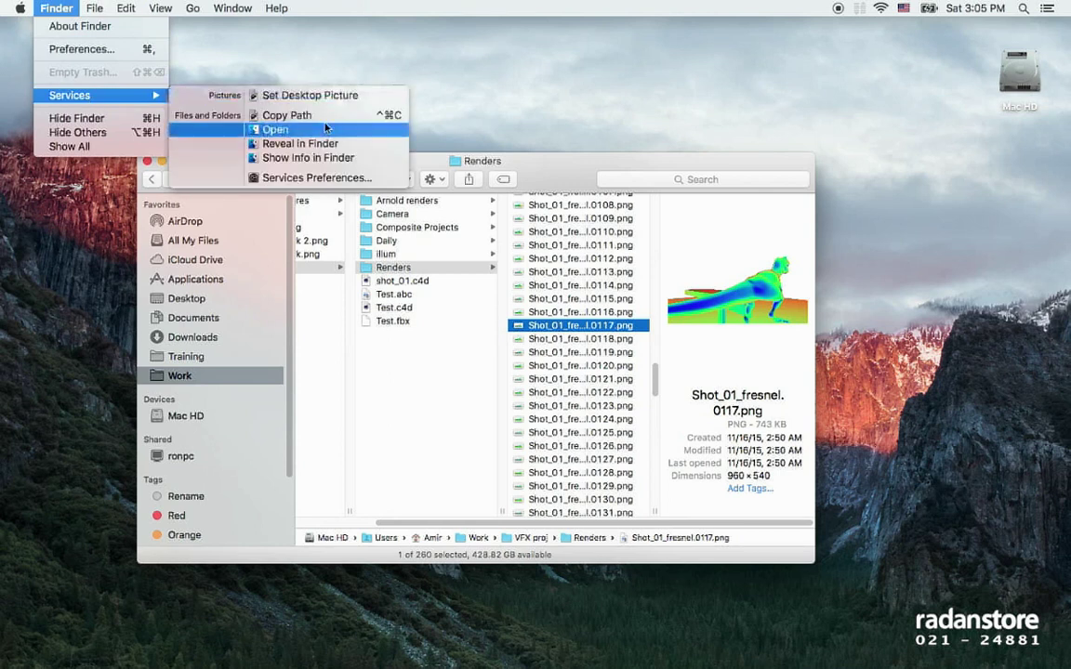
click(563, 139)
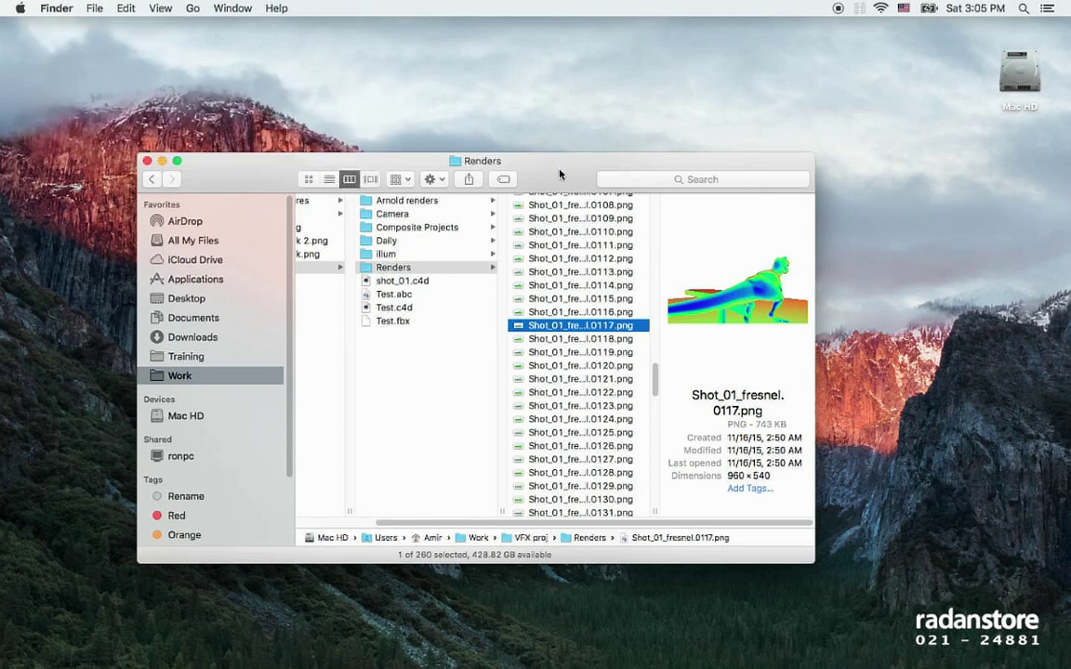
Step: Run the Copy Path service on Shot_01_fresnel.0117.png and switch to After Effects
right_click(604, 328)
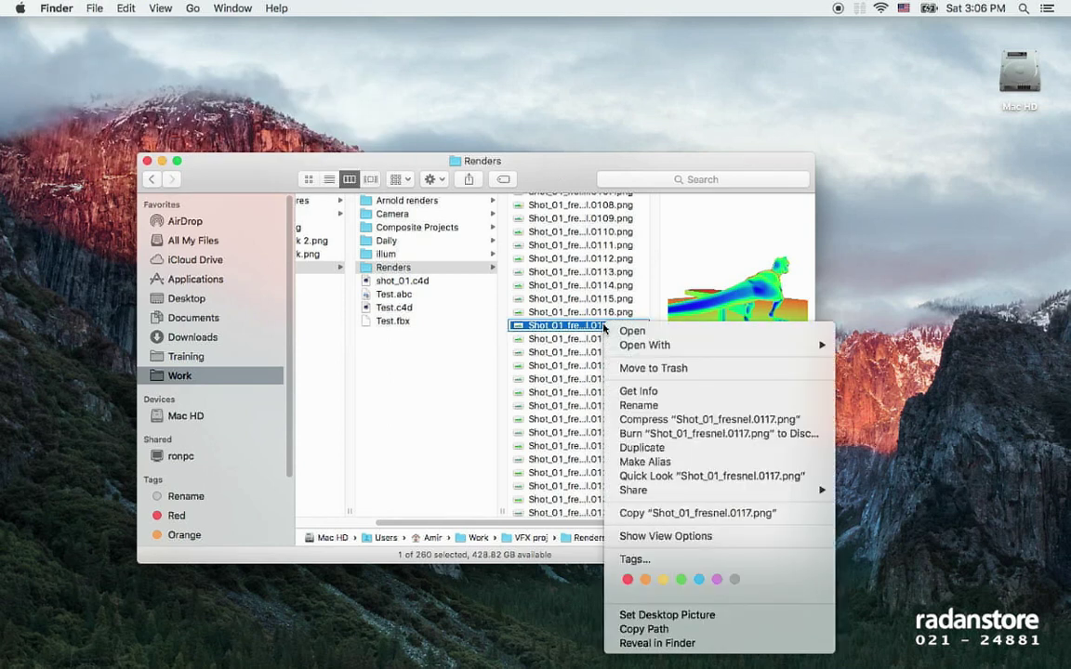
click(713, 631)
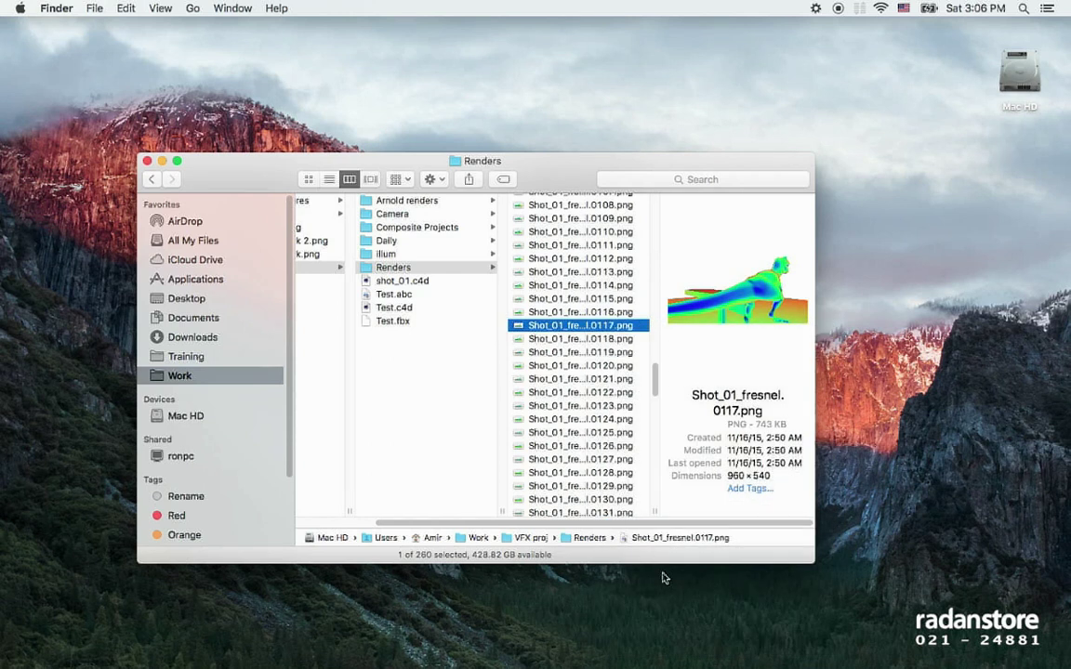
key(super+Tab)
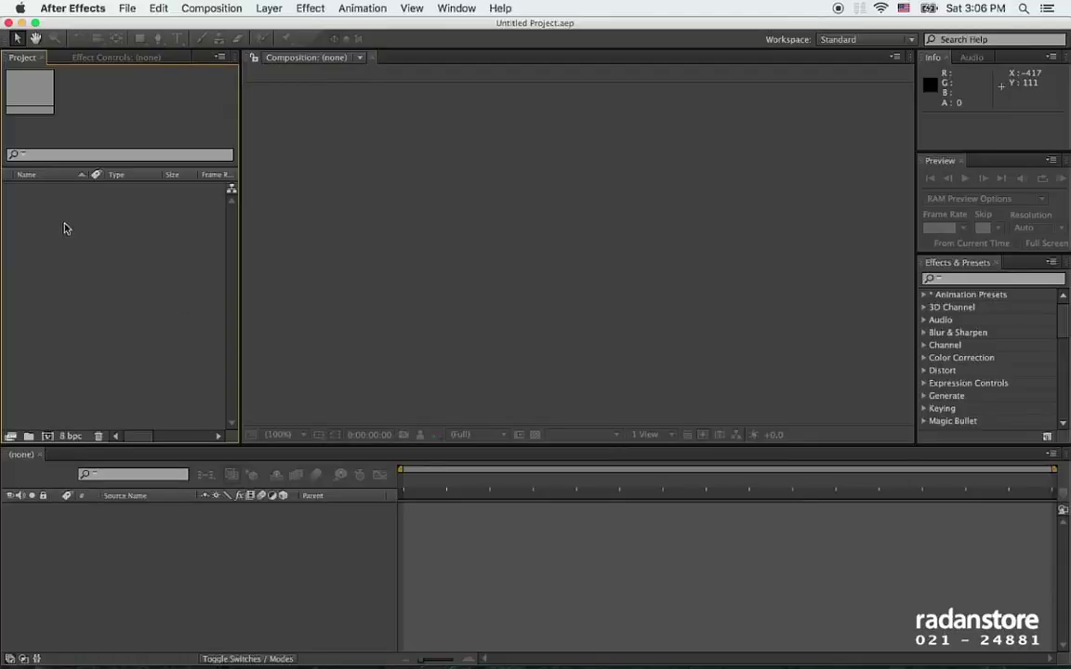
Step: Start a footage import and go directly to the copied path of Shot_01_fresnel.0117.png
double_click(181, 307)
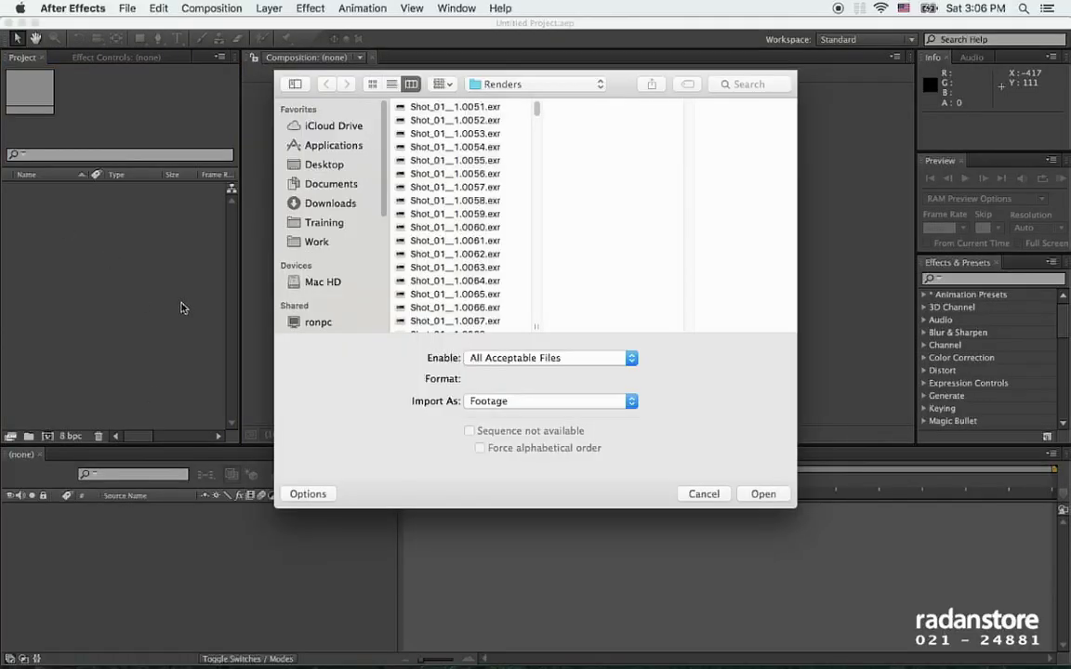
key(super+shift+g)
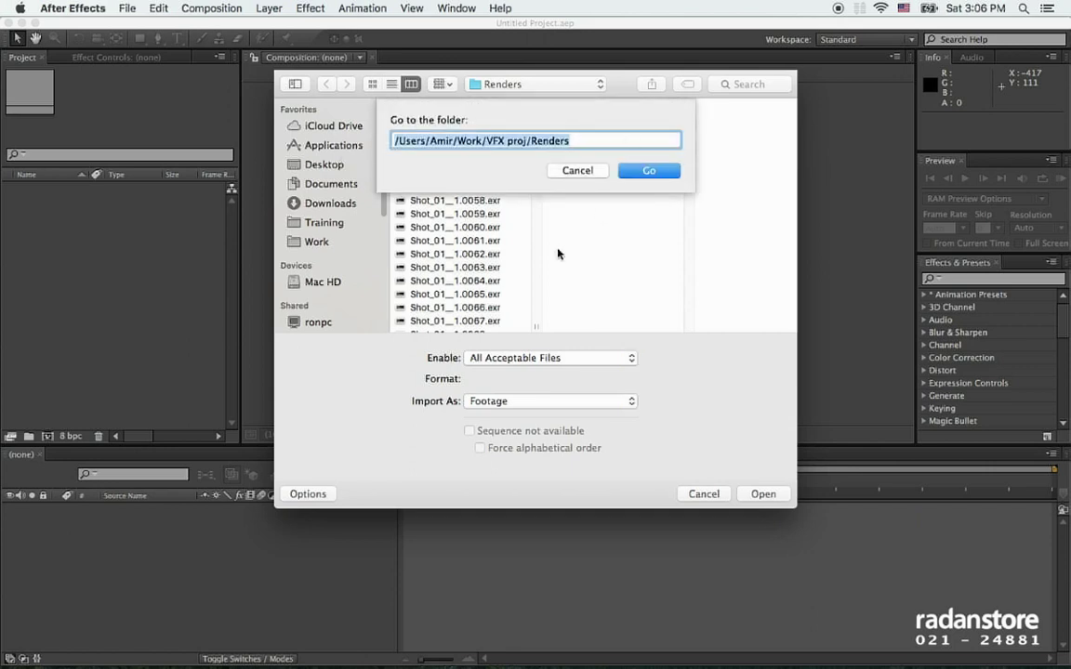
key(super+v)
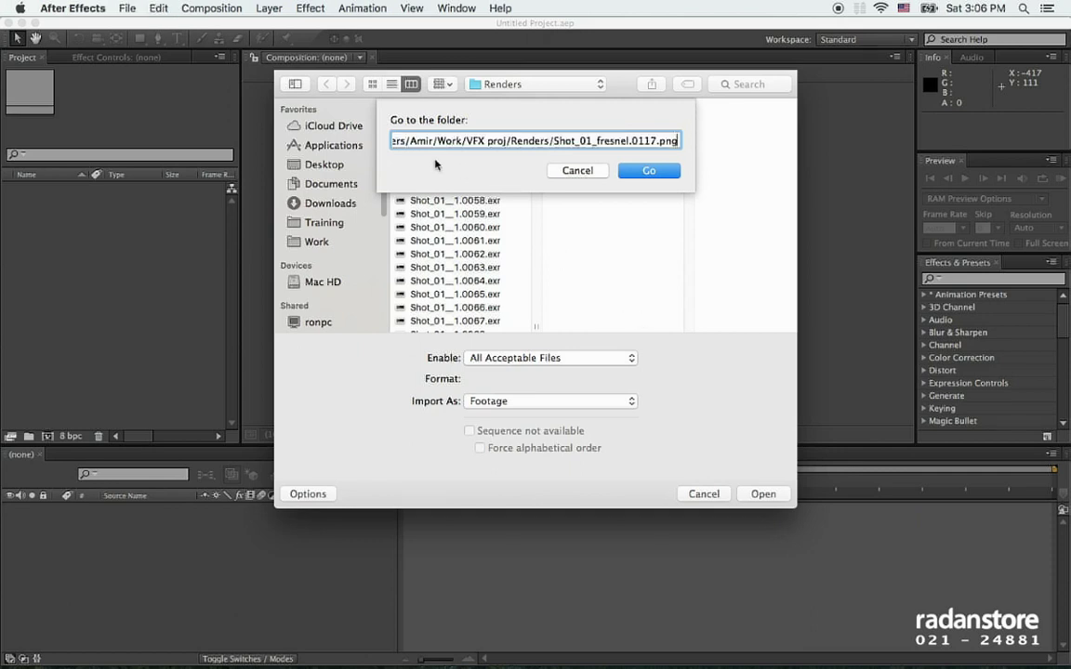
click(637, 170)
Step: Select Shot_01_fresnel.0084.png earlier in the PNG sequence as the file to import
scroll(493, 279, down, 2)
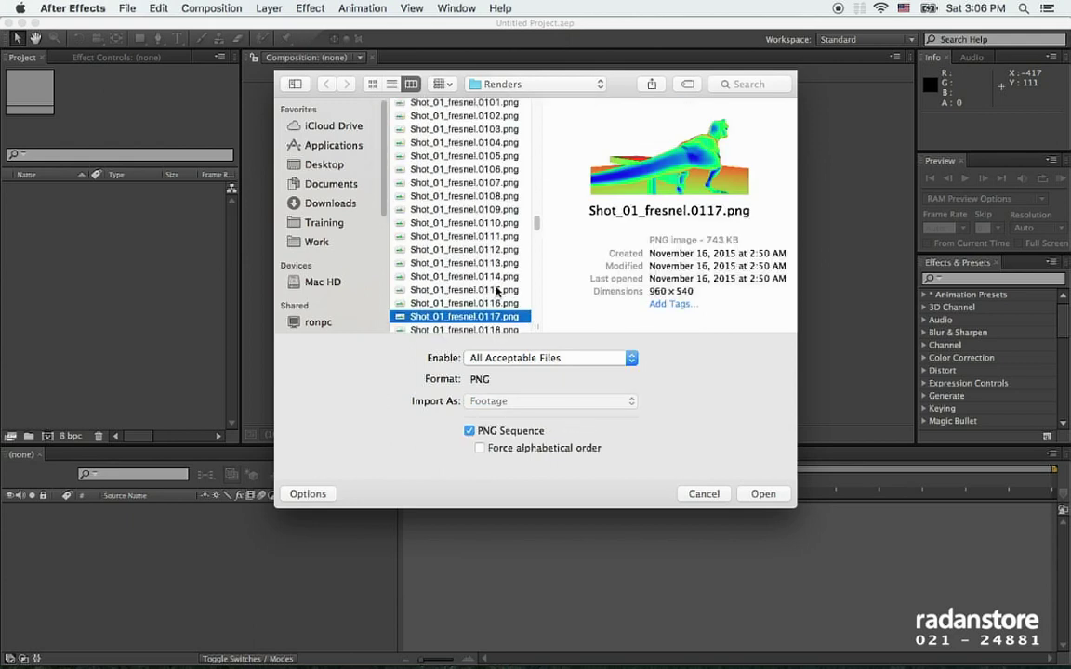
scroll(488, 233, up, 10)
click(465, 153)
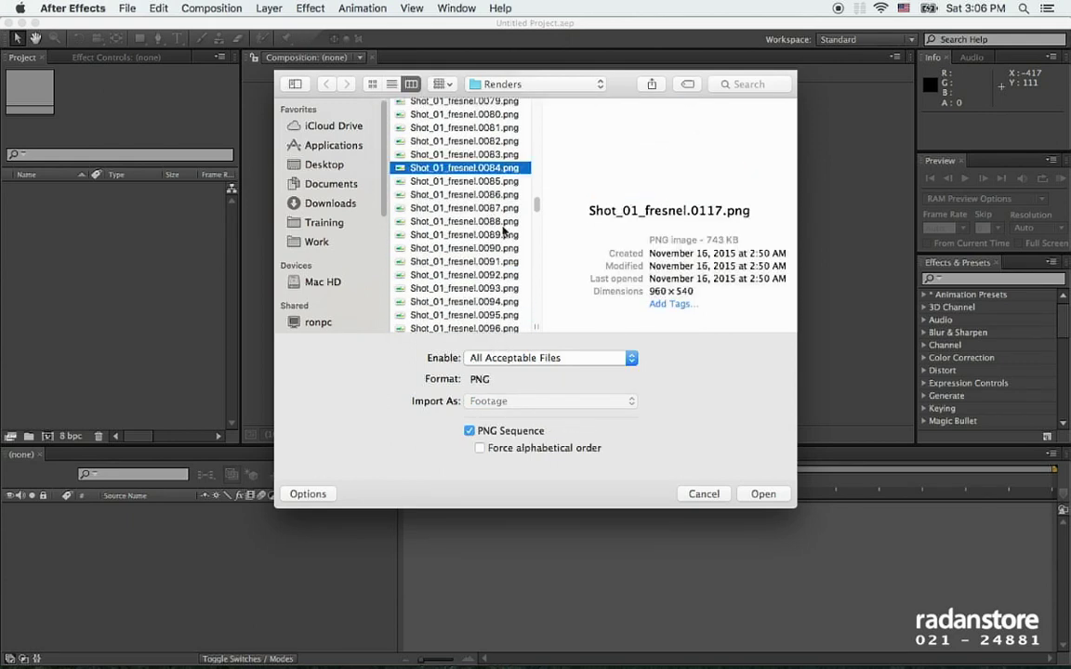
Step: Select Shot_01__1.0052.exr in the Renders folder and import it as an OpenEXR sequence
scroll(501, 241, up, 15)
click(441, 134)
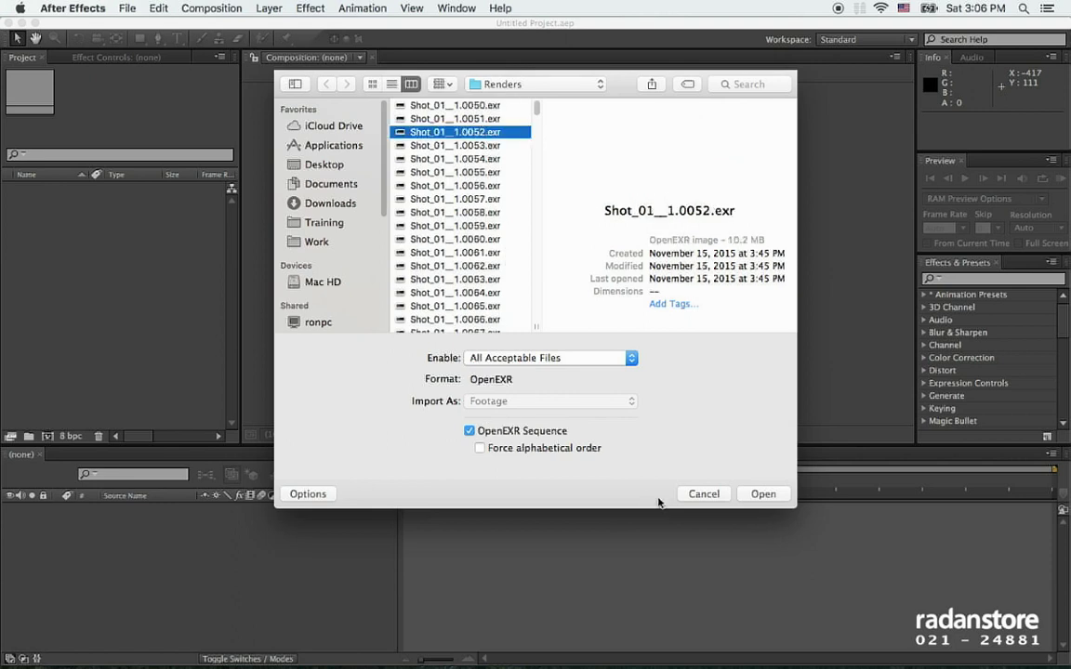
click(771, 500)
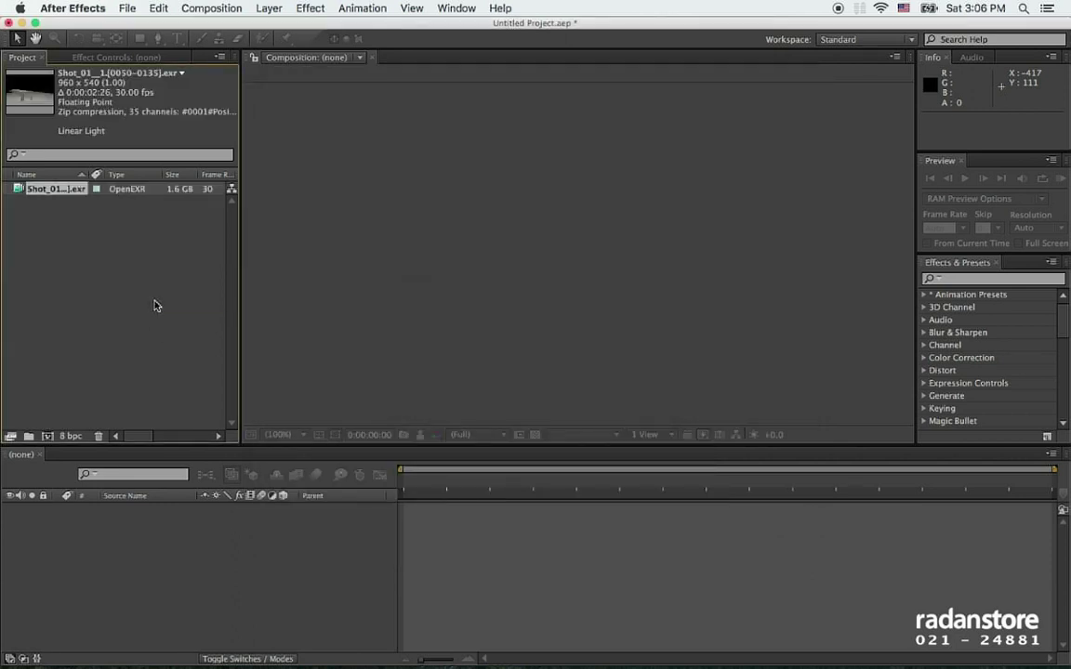
Step: Switch to Finder and run the Copy Path service on Shot_01.0131.exr in the Renders folder
key(super+Tab)
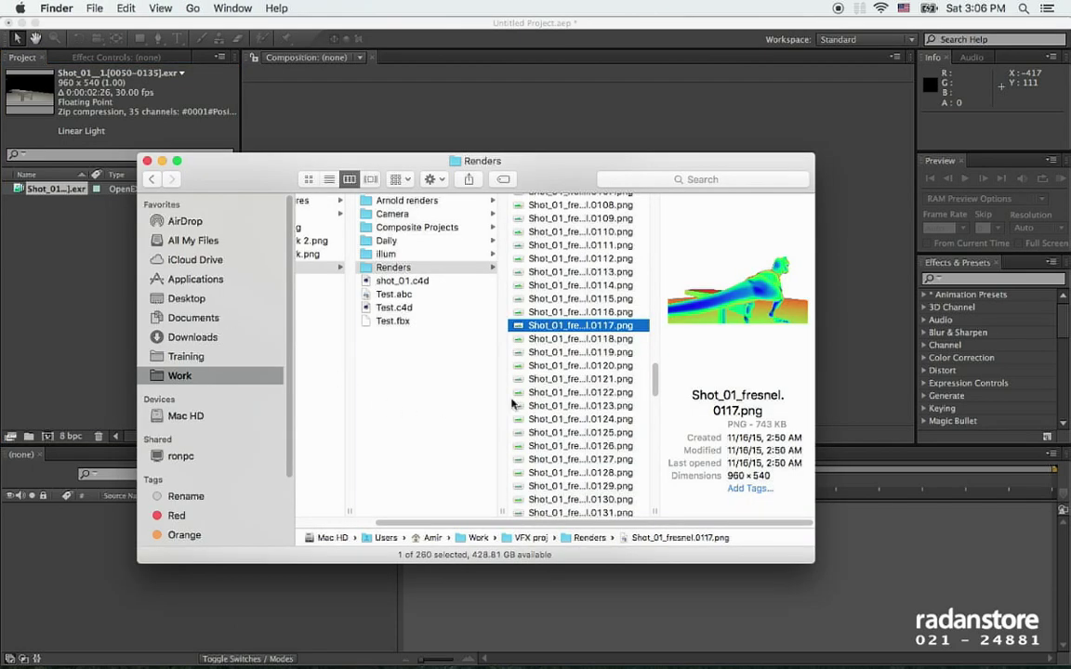
scroll(590, 377, up, 15)
scroll(588, 378, down, 20)
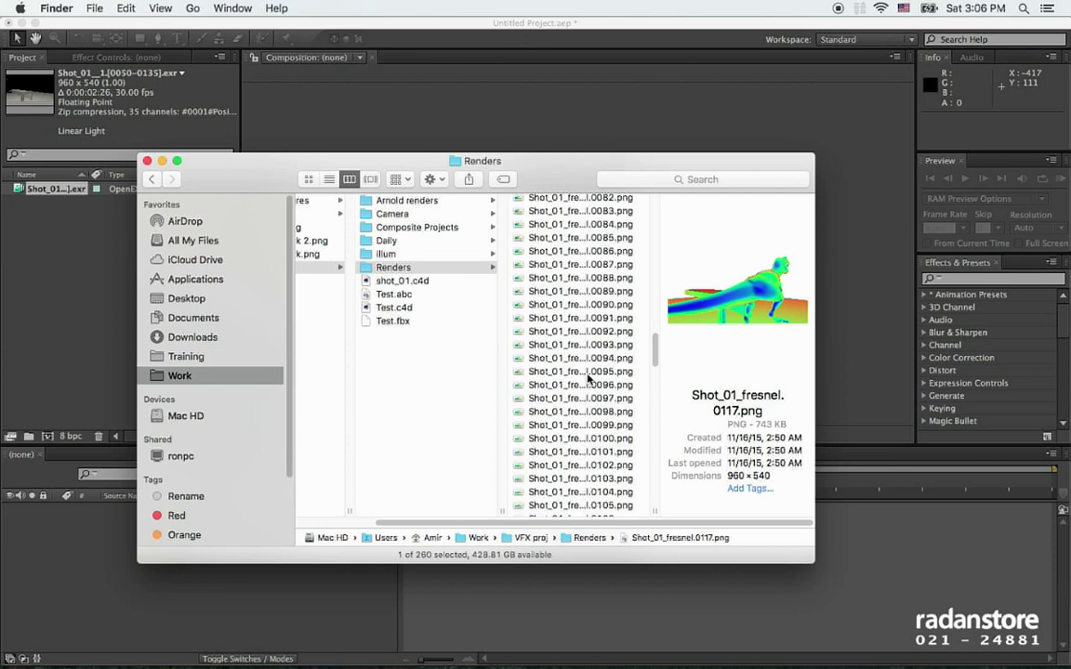
scroll(613, 464, down, 5)
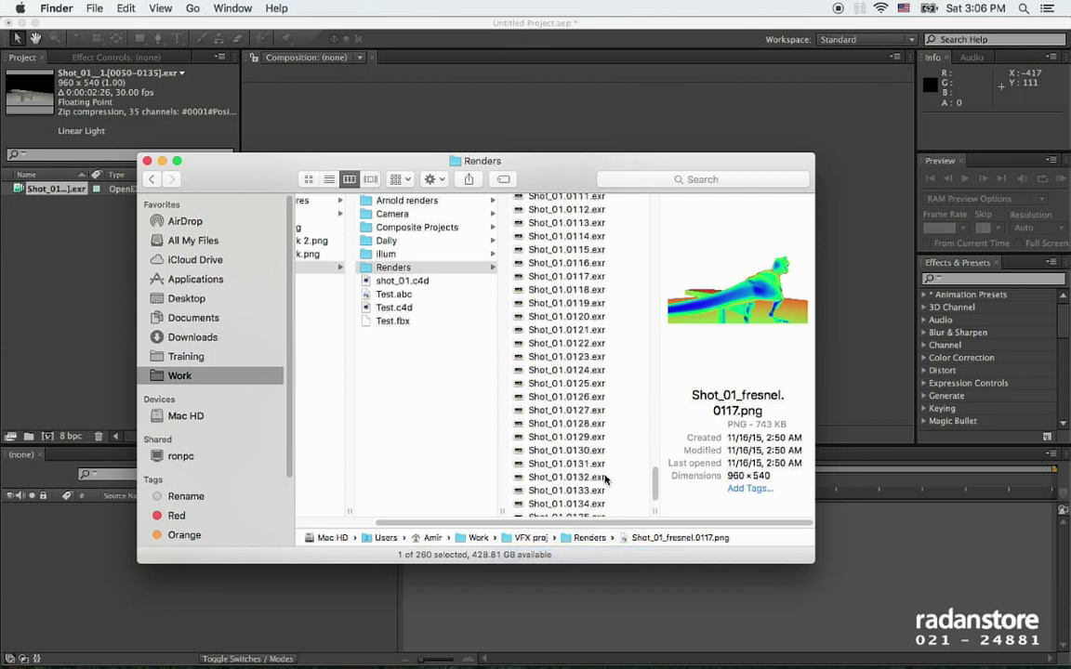
right_click(599, 460)
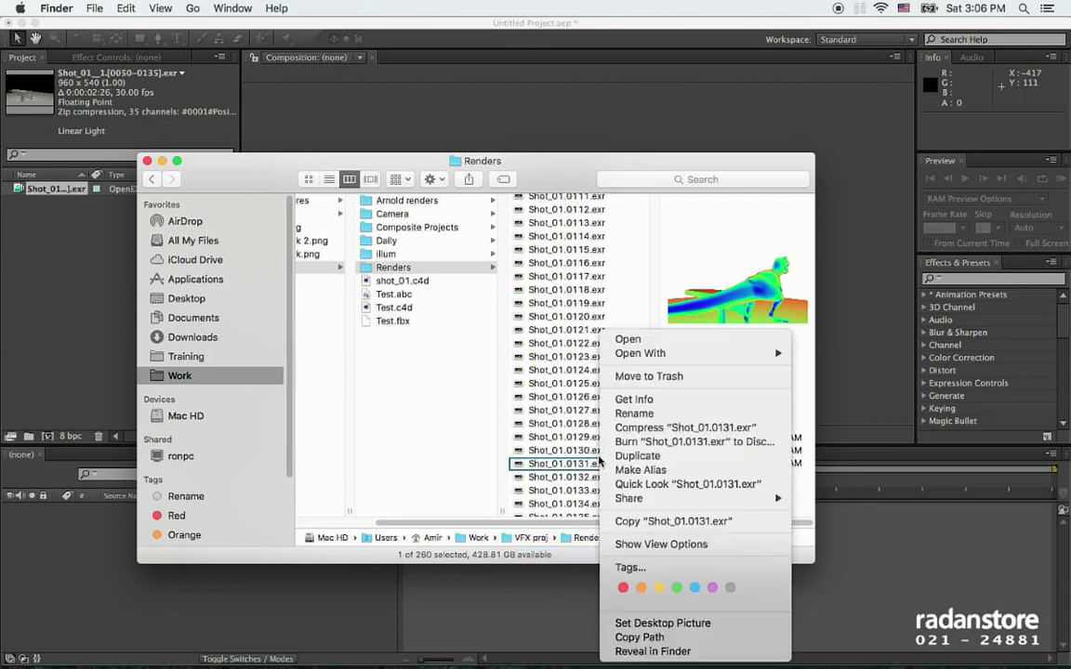
click(682, 637)
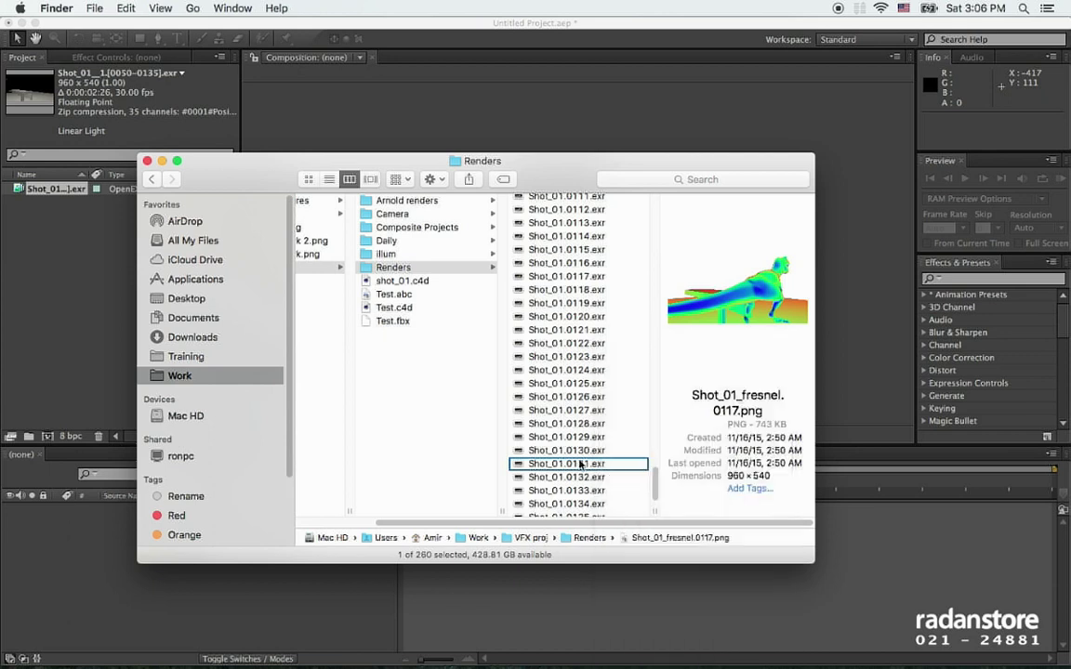
Step: Select Shot_01.0105.exr further up the OpenEXR sequence and run the Copy Path service on it
scroll(576, 465, down, 2)
scroll(593, 491, up, 6)
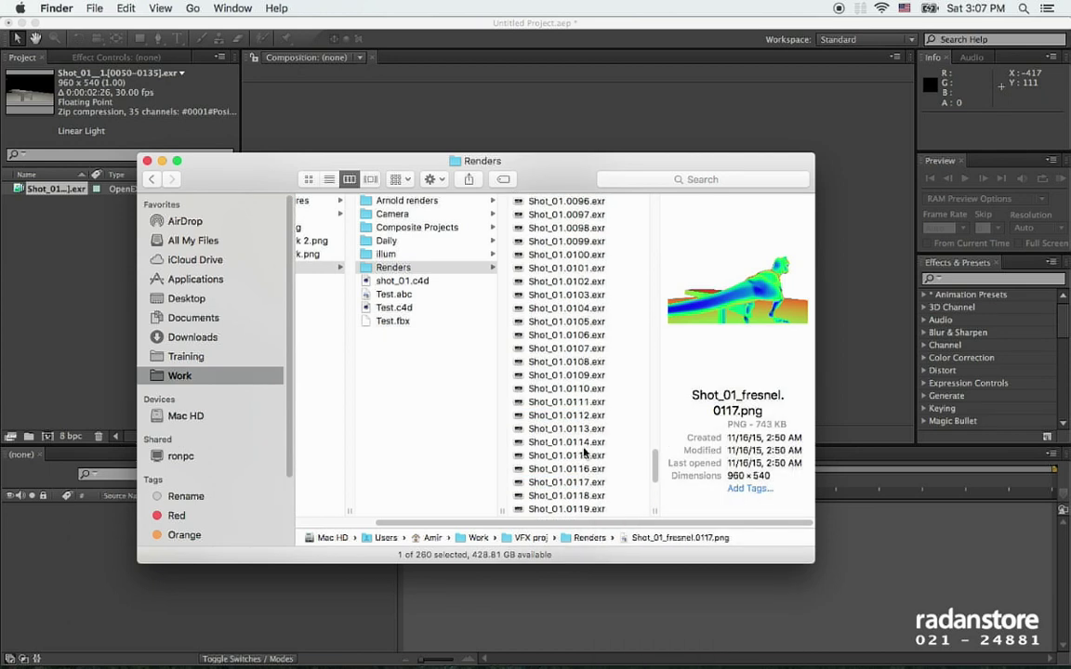
click(586, 322)
right_click(585, 322)
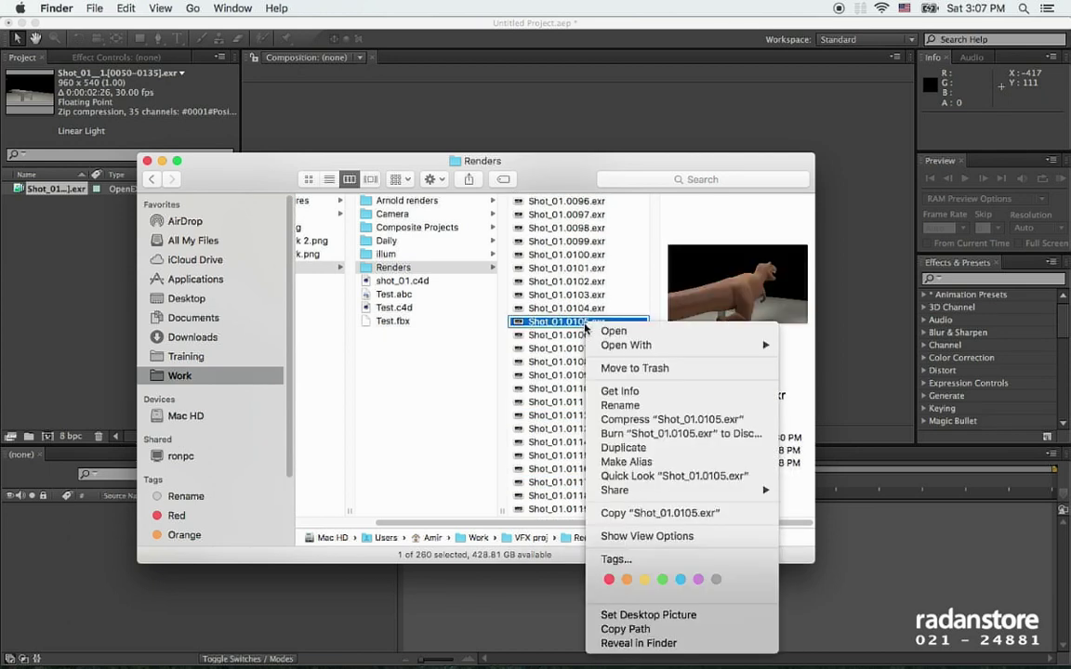
click(671, 628)
Step: Switch to Final Cut Pro, start a media import and enter the copied path of Shot_01.0105.exr as the folder to go to
mouse_move(651, 648)
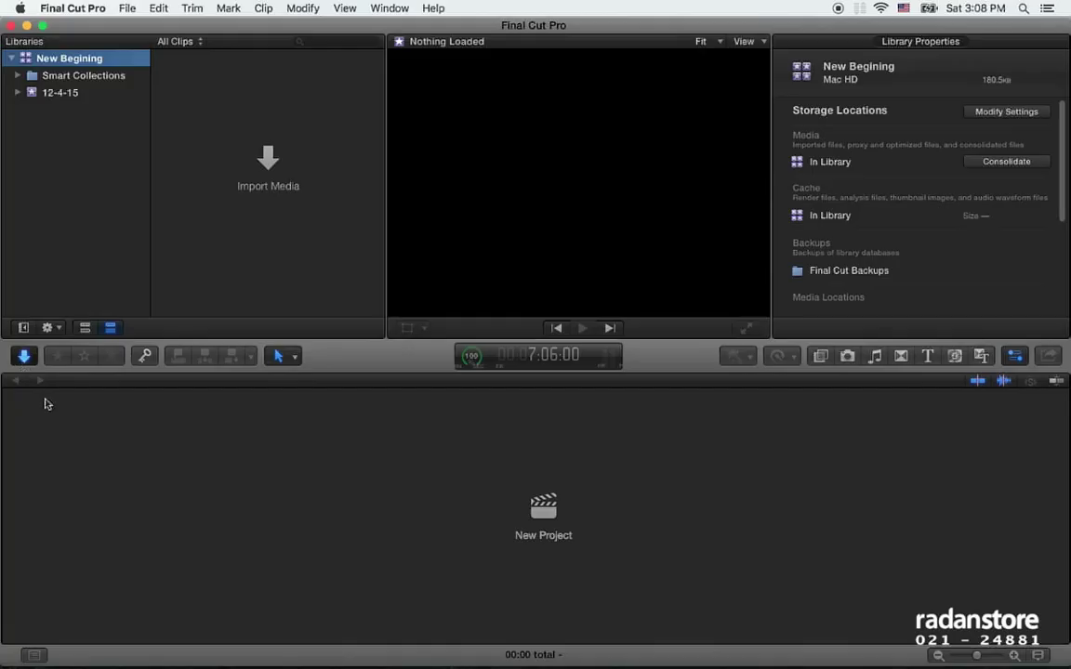
key(super+i)
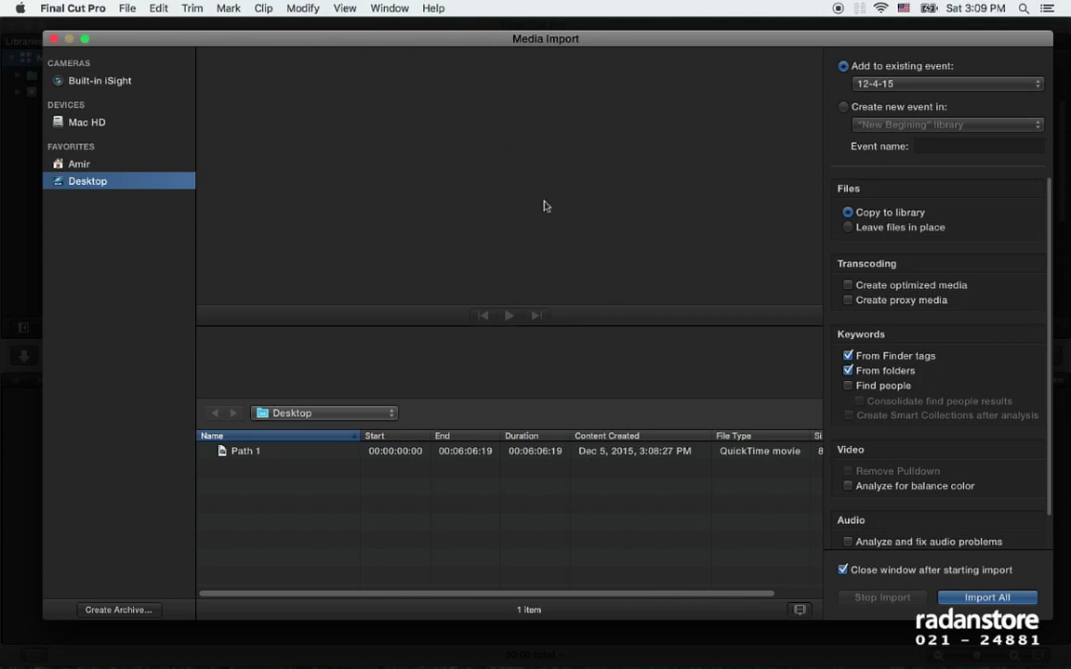
key(super+shift+g)
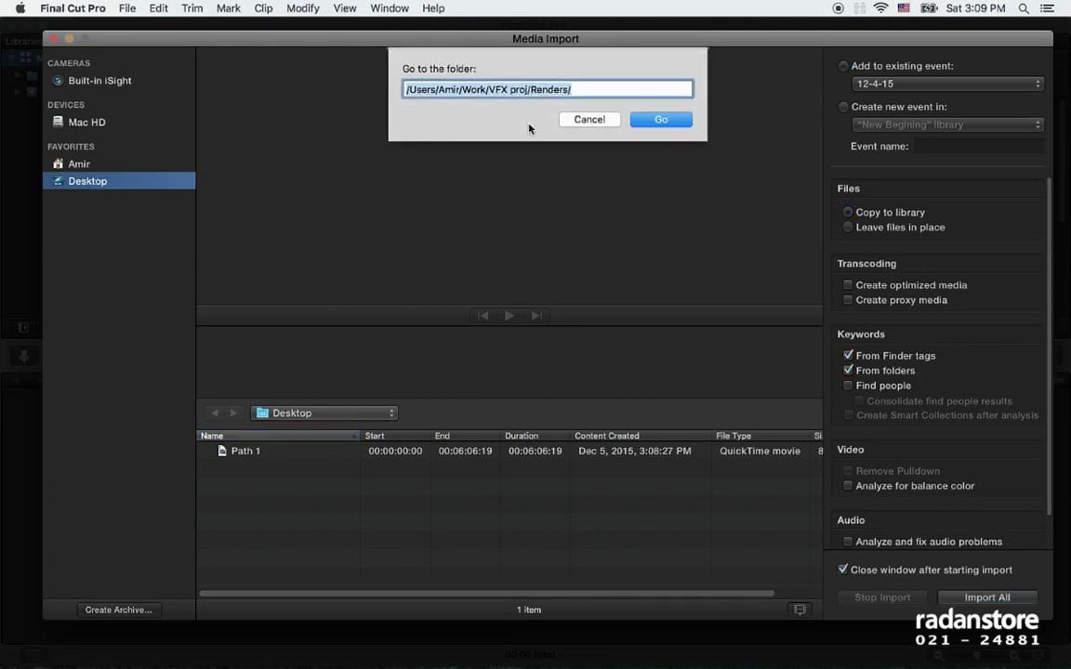
key(super+v)
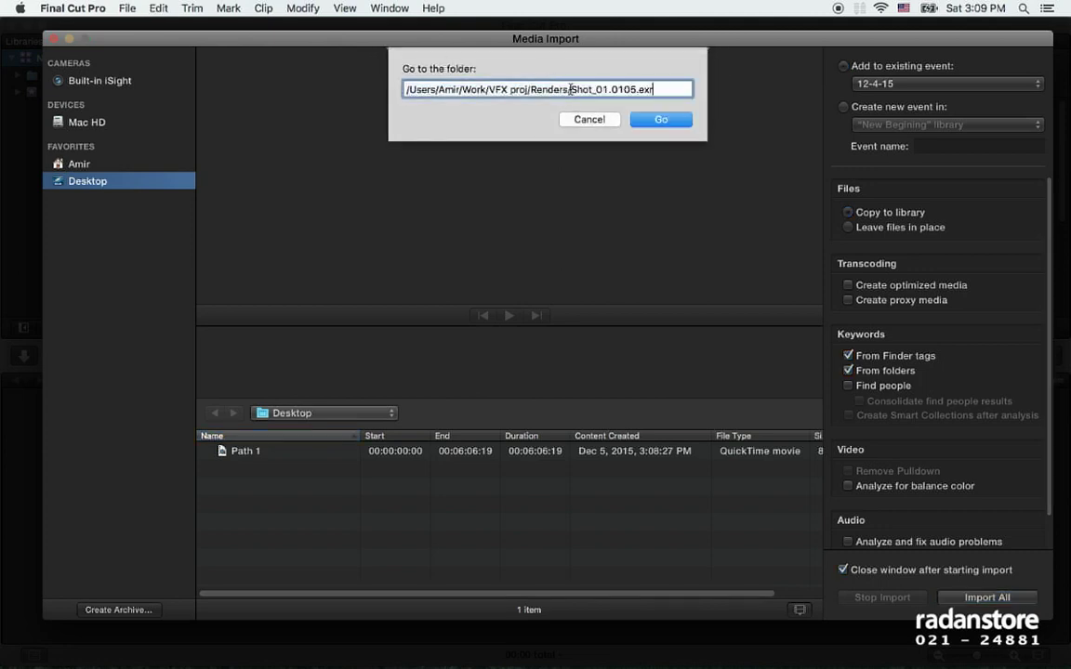
Step: Remove the file name Shot_01.0105.exr from the pasted path and go to the Renders folder
drag(571, 89, 681, 89)
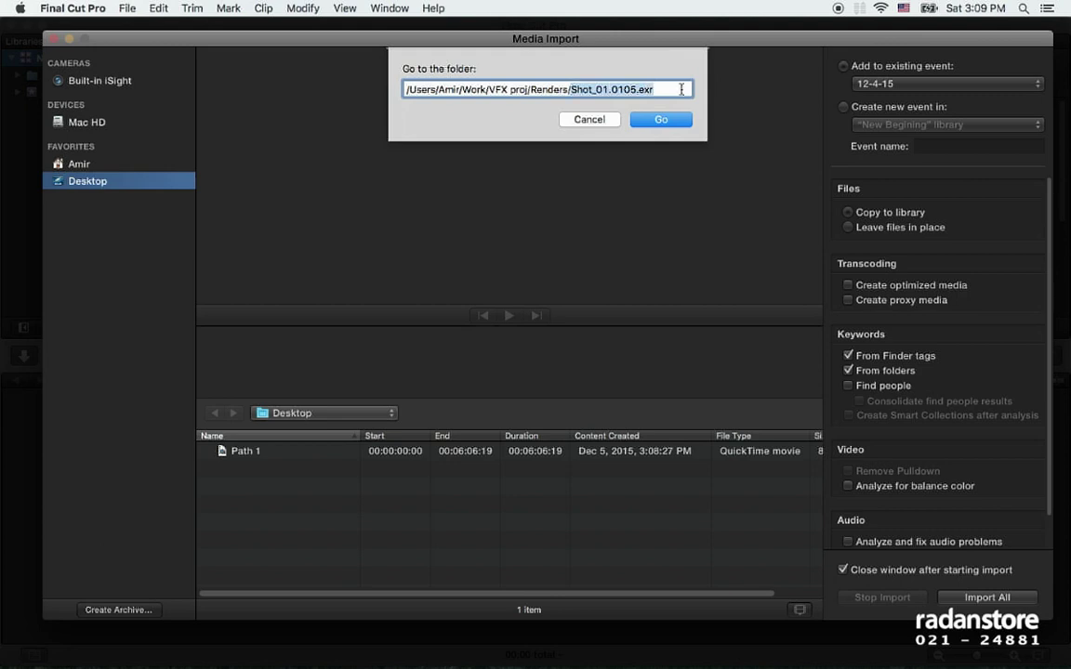
key(BackSpace)
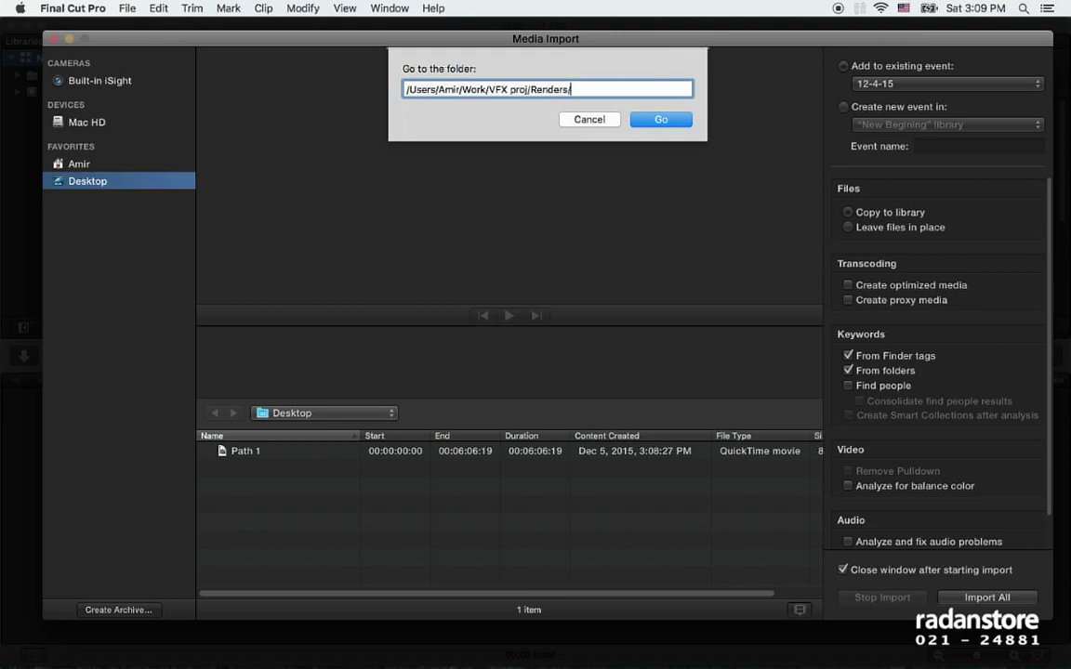
click(675, 124)
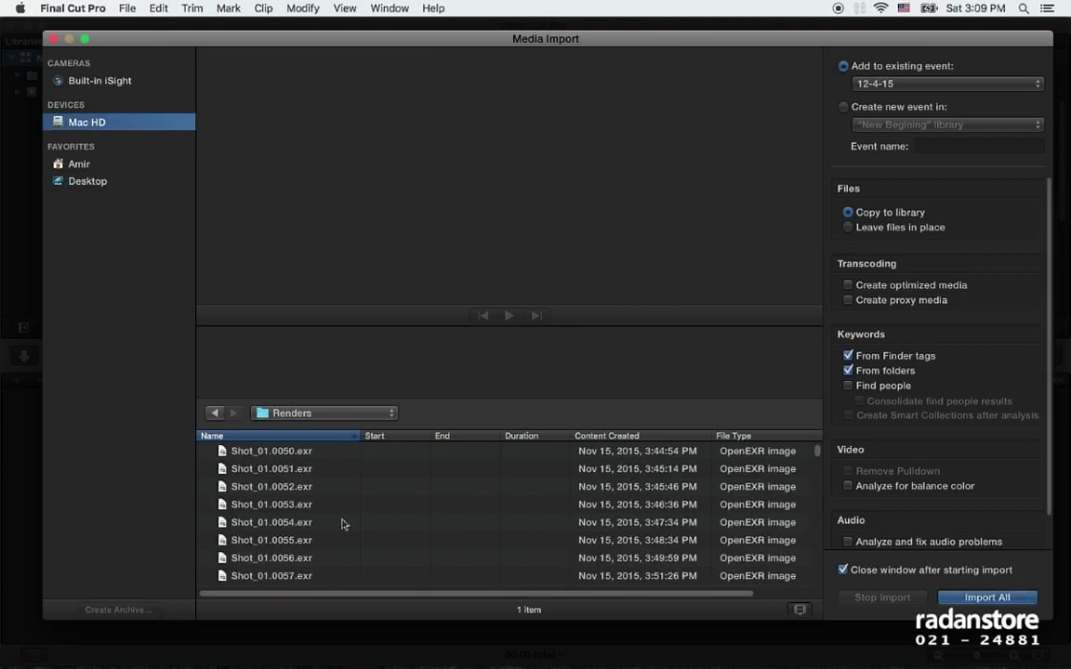
Step: Preview several OpenEXR frames in the Renders folder, including Shot_01.0072.exr and Shot_01.0085.exr, and close the media import
scroll(335, 530, down, 2)
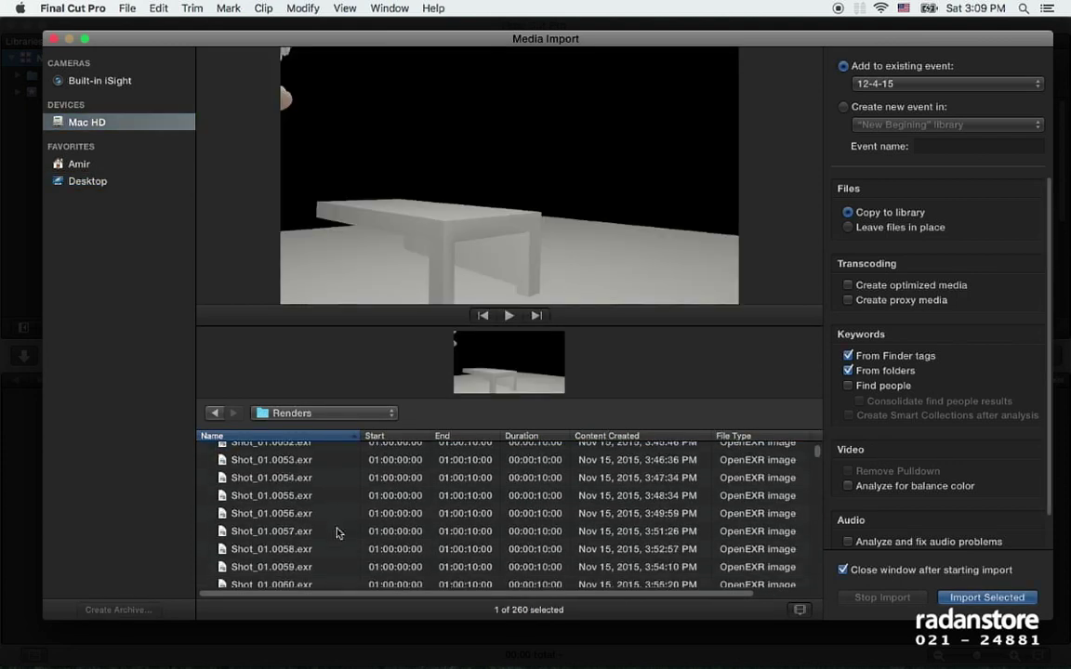
click(321, 513)
scroll(332, 530, down, 2)
scroll(335, 537, down, 4)
click(339, 537)
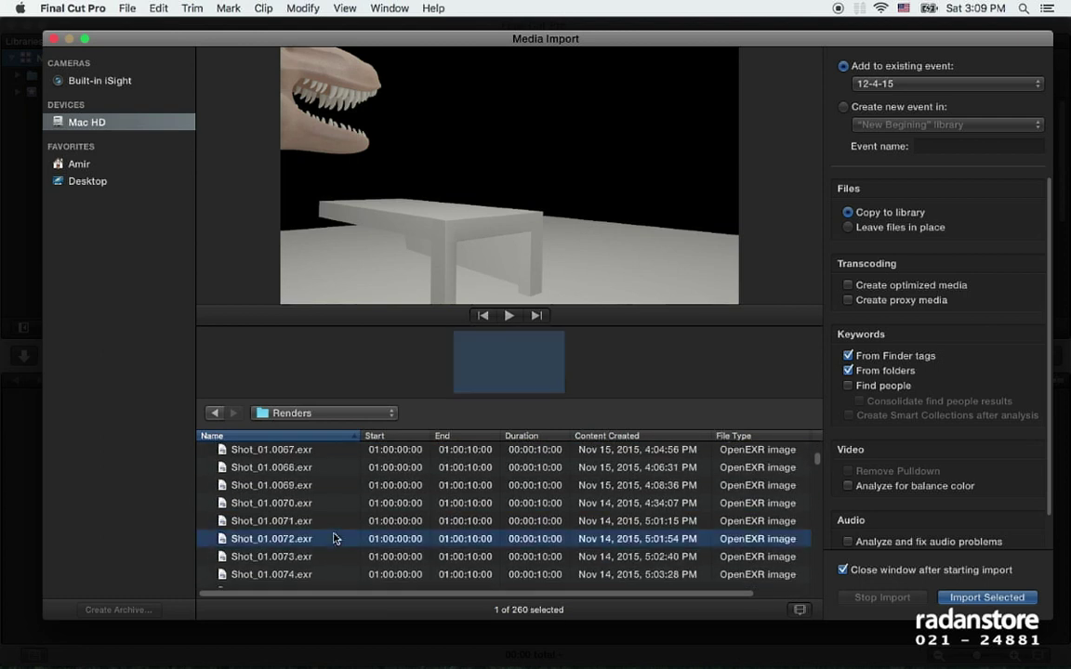
scroll(337, 538, down, 4)
click(369, 530)
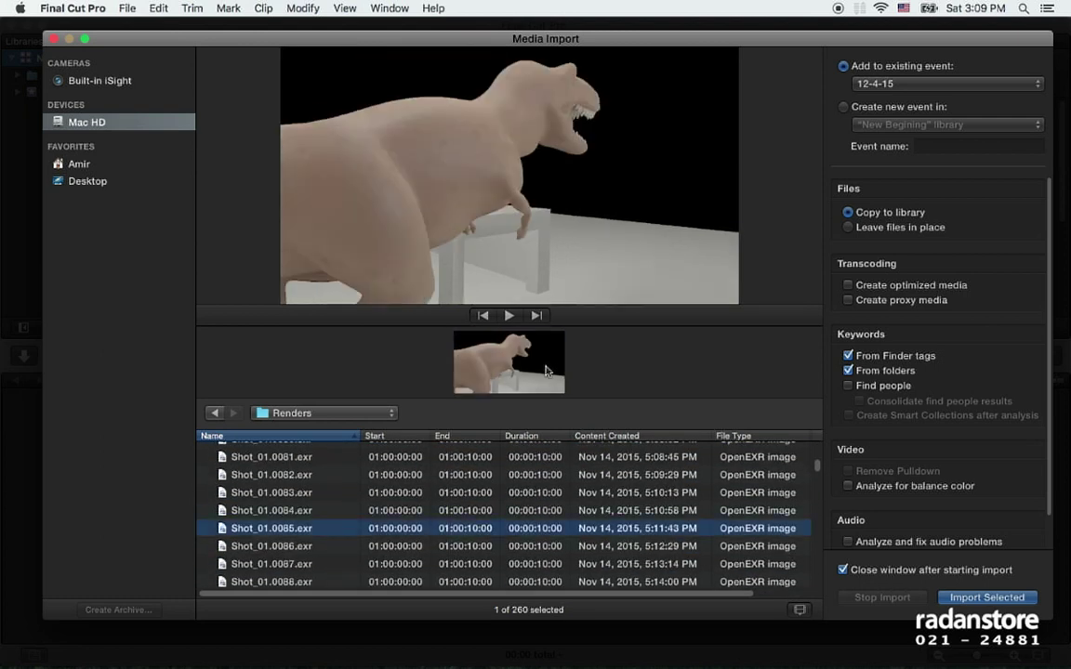
click(489, 336)
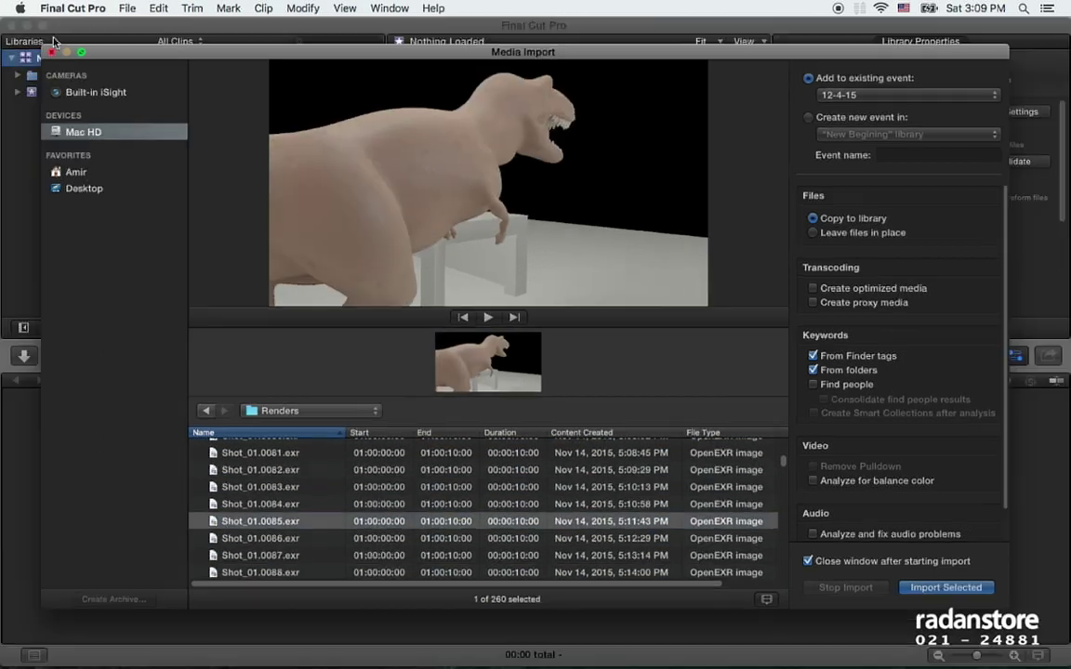
click(54, 39)
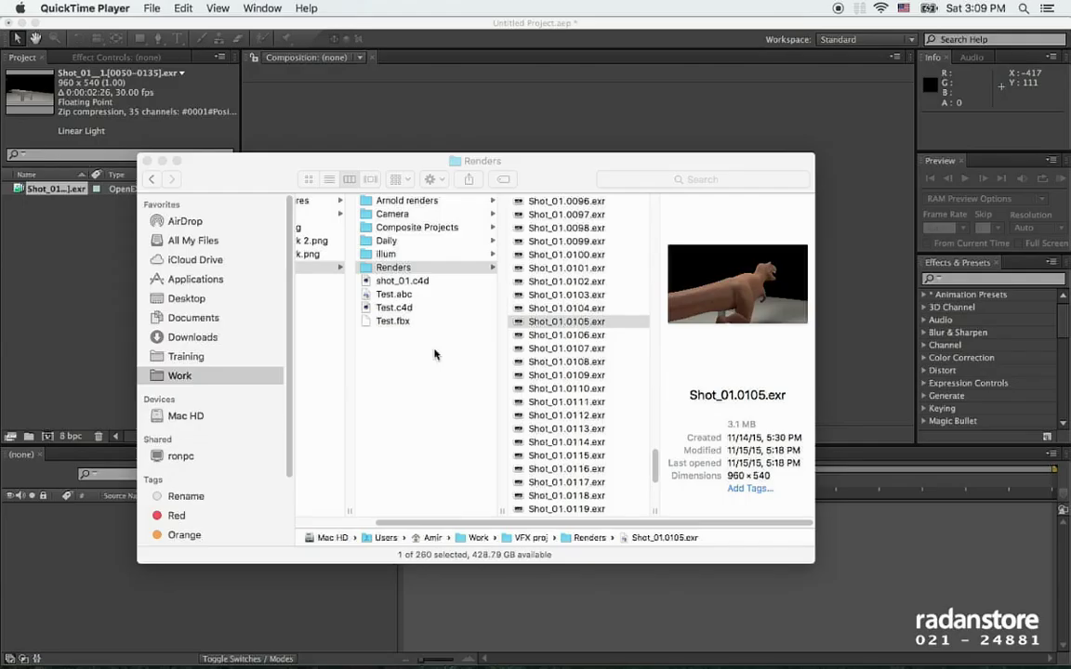
Step: Switch to System Preferences and open the keyboard shortcut settings
click(21, 8)
click(56, 49)
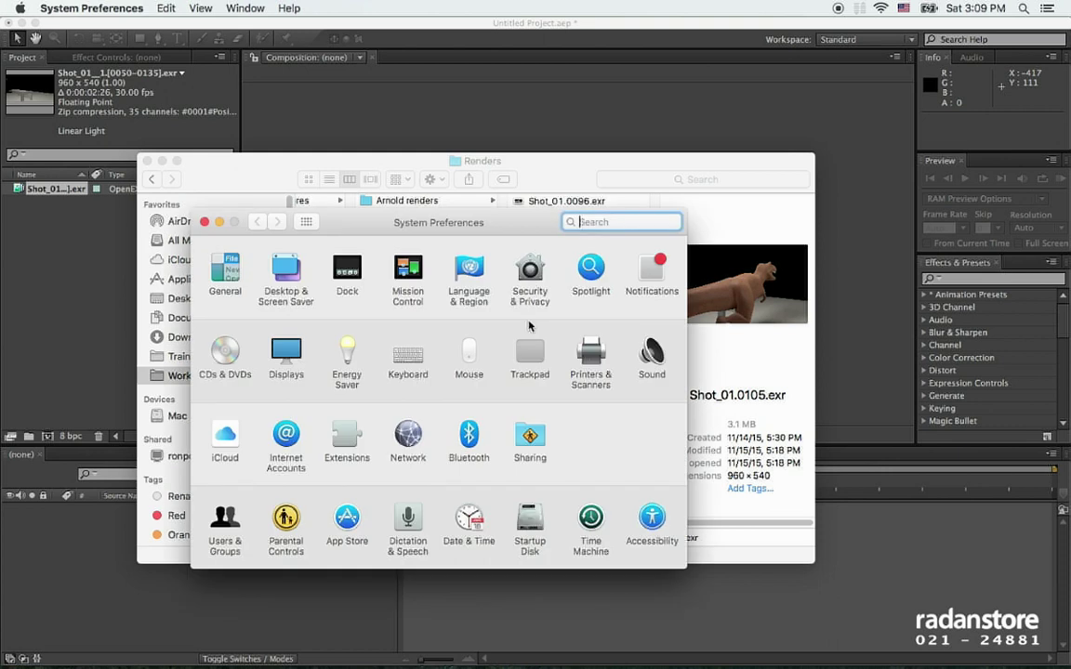
click(418, 362)
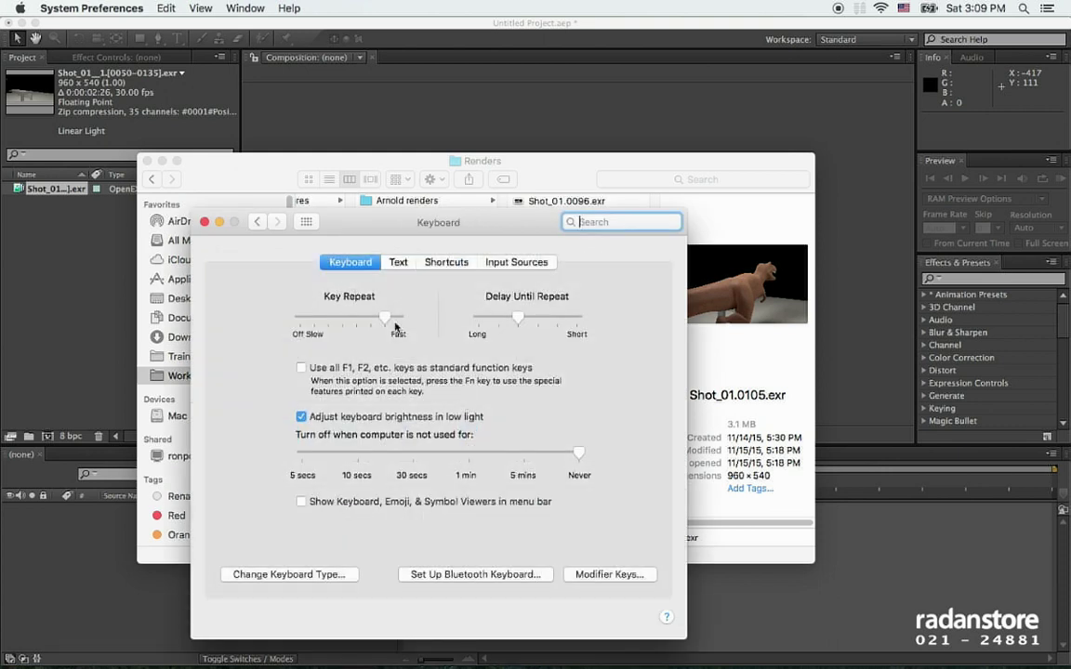
click(445, 262)
drag(459, 224, 491, 185)
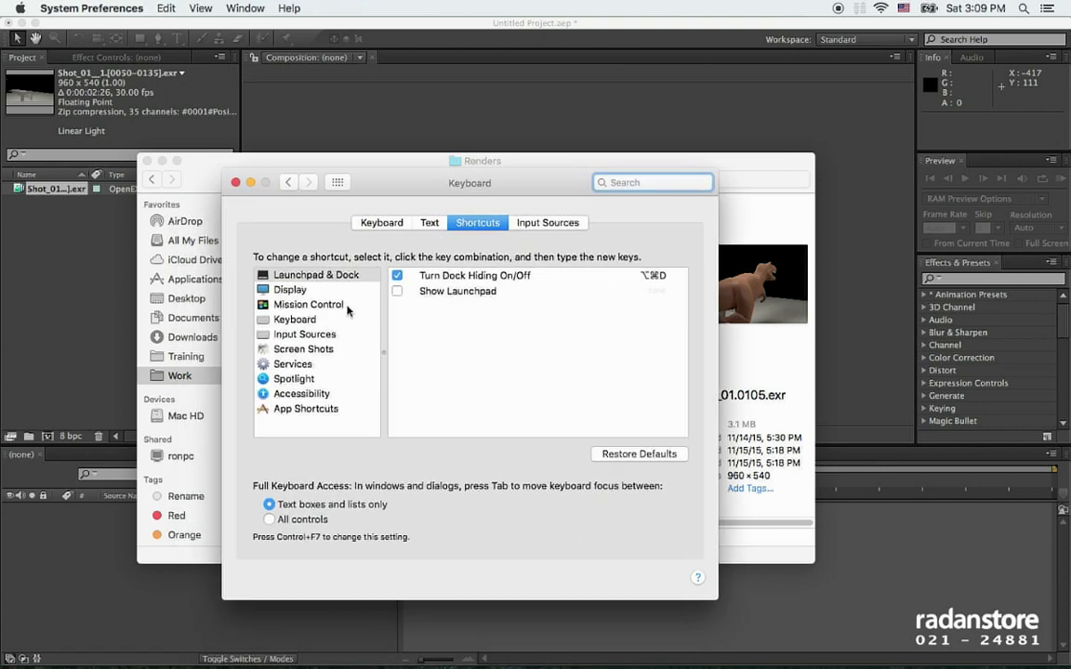
Step: Find the Copy Path service among the Files and Folders services and open its keyboard shortcut for editing
click(288, 363)
scroll(543, 406, down, 10)
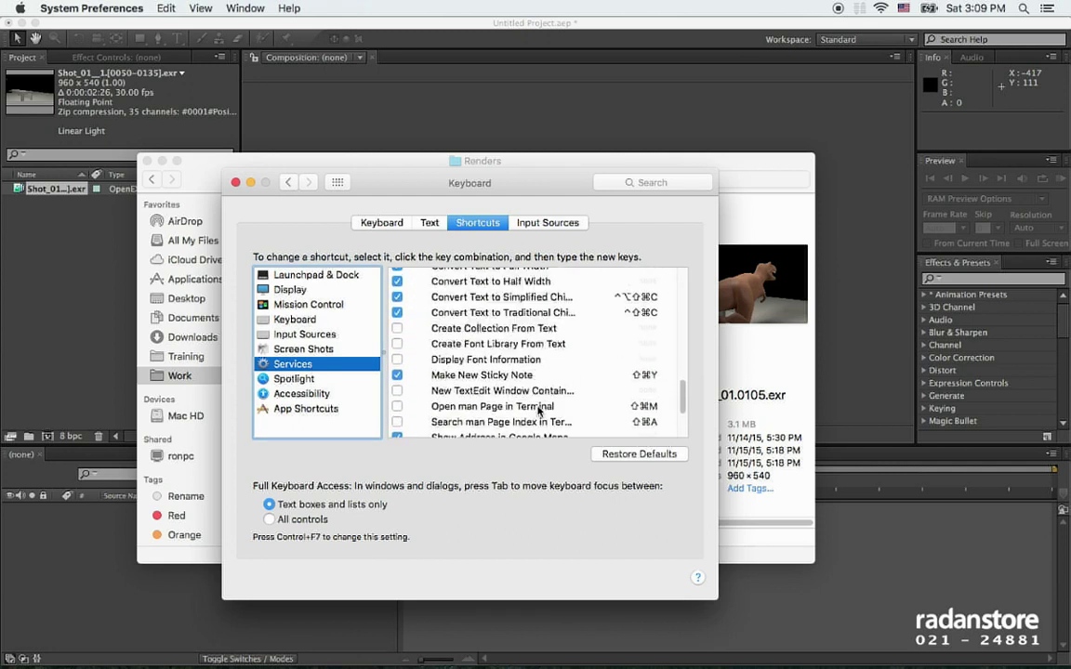
scroll(539, 410, up, 5)
scroll(537, 410, up, 5)
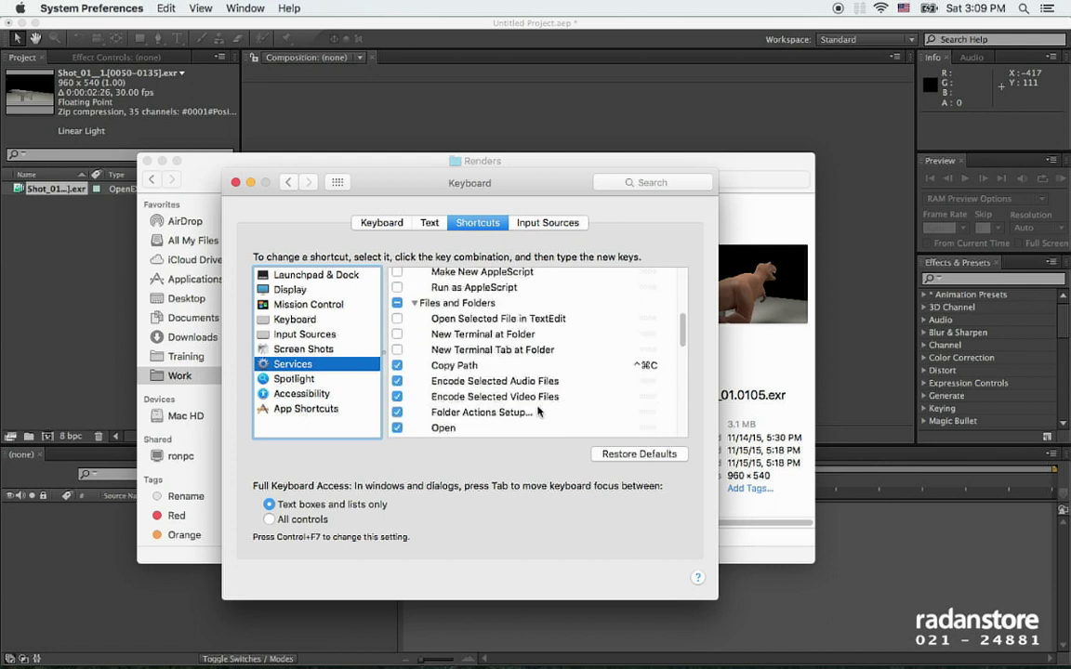
click(475, 367)
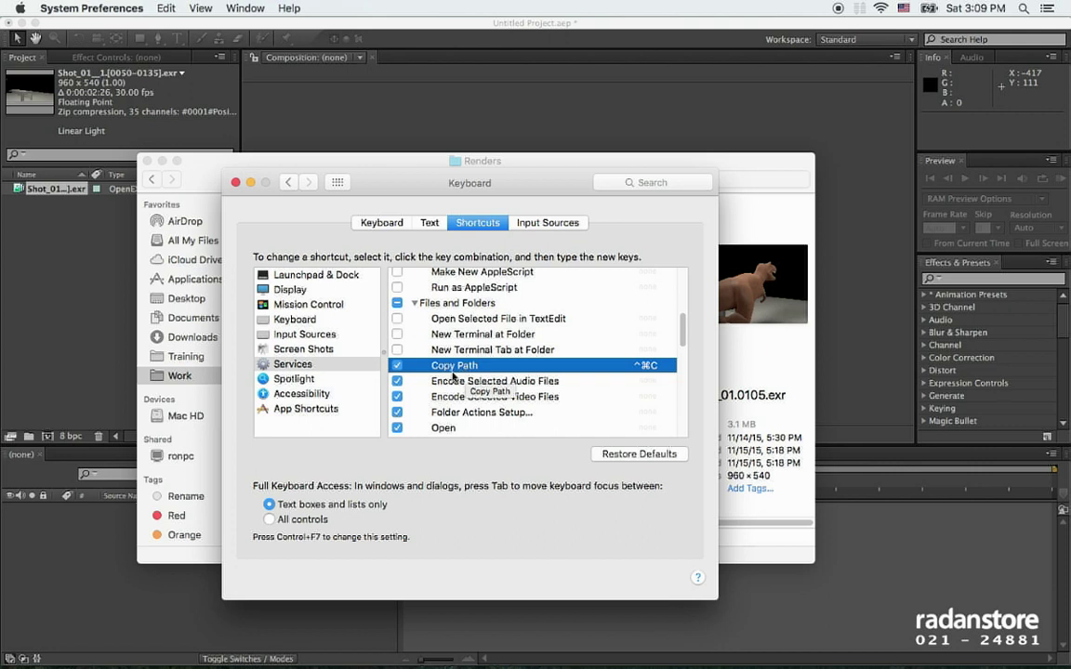
click(635, 368)
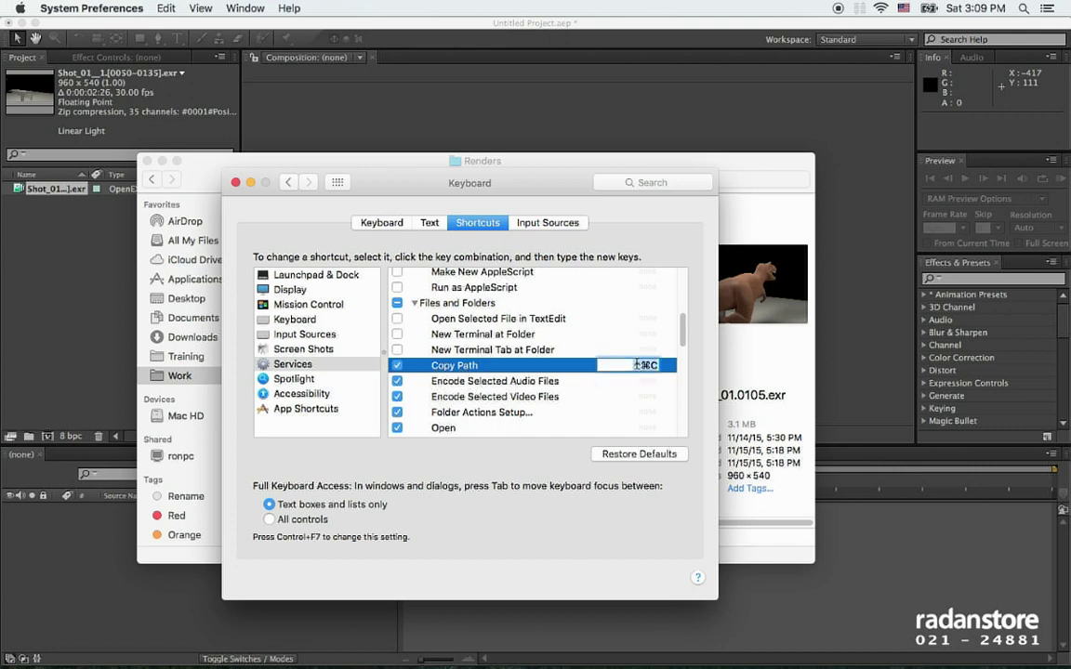